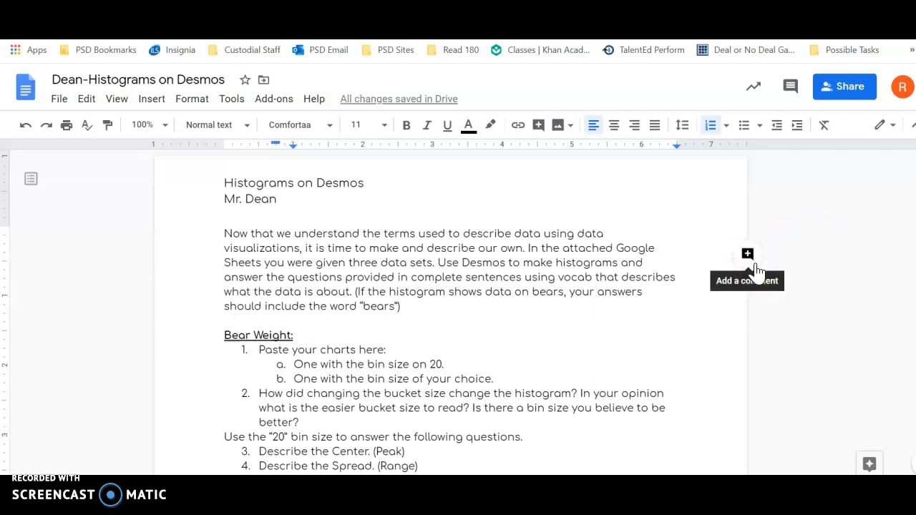
Step: Read through the Histograms on Desmos assignment, highlighting the Peak, Range, Tailed and Any hints in the Bear Weight questions
scroll(755, 269, down, 3)
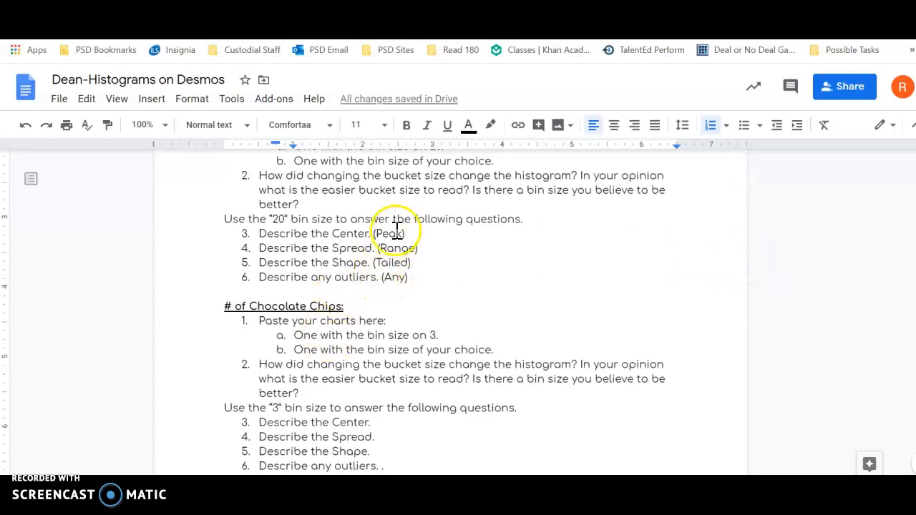
scroll(378, 243, up, 2)
scroll(377, 264, down, 1)
click(386, 309)
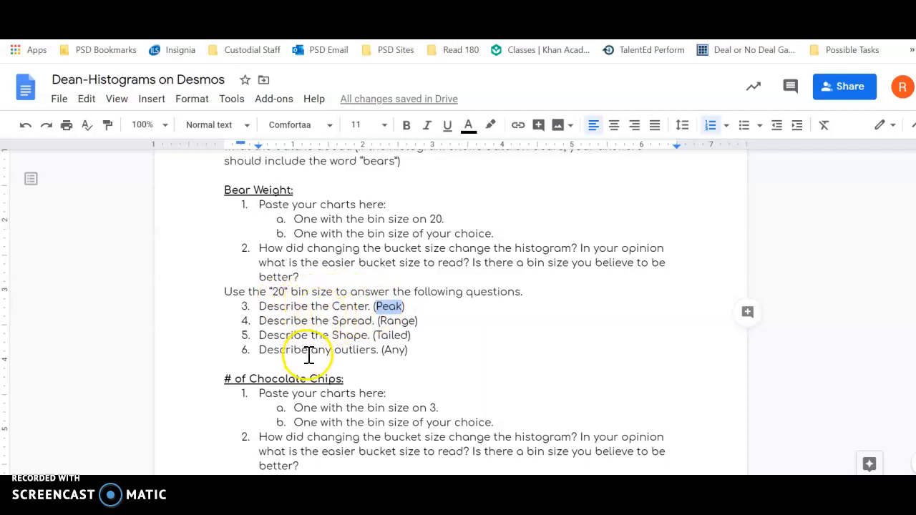
click(396, 321)
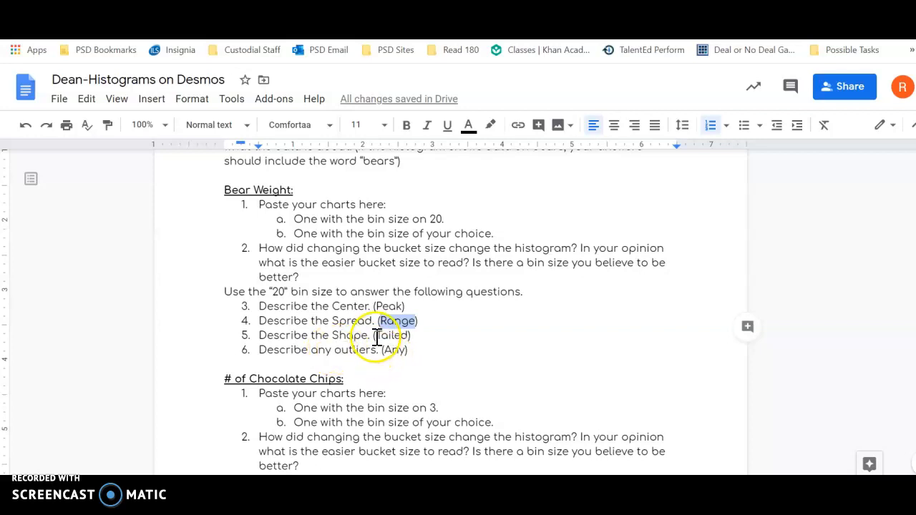
drag(374, 335, 388, 335)
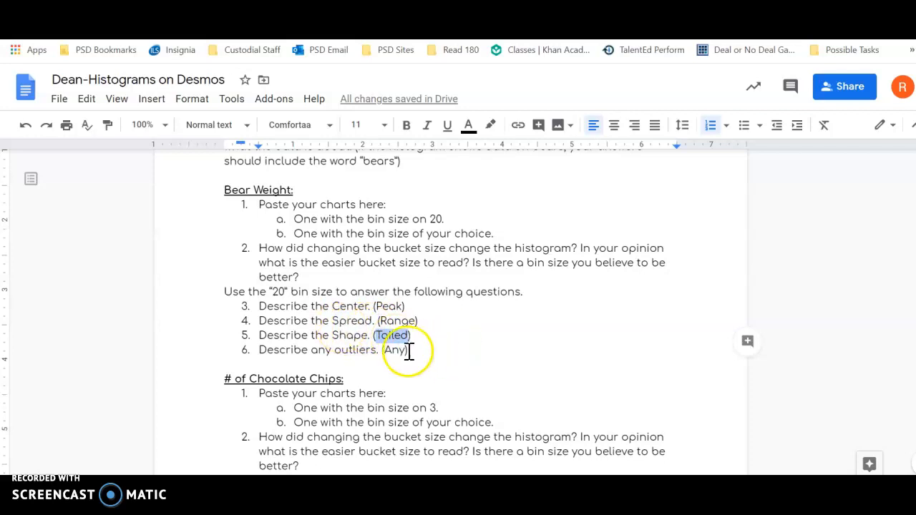
drag(390, 350, 400, 360)
scroll(339, 327, up, 4)
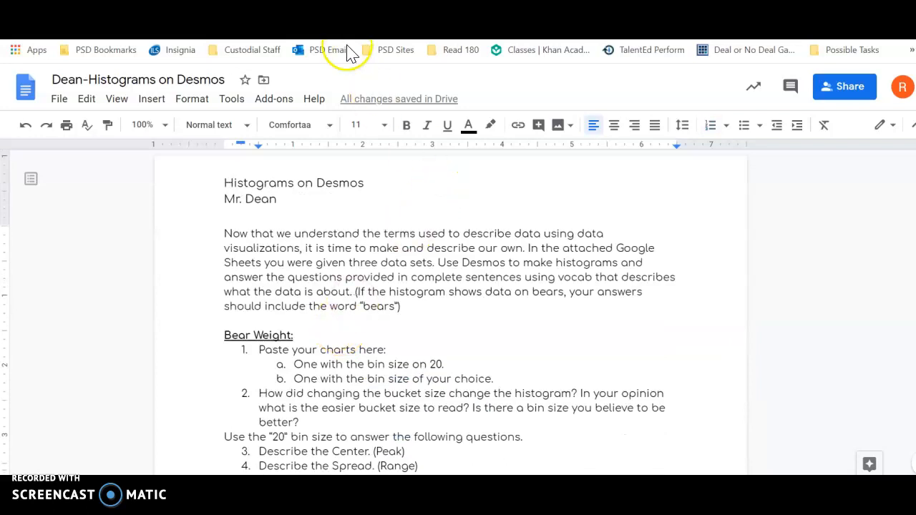
Step: Check the data columns in the Histograms spreadsheet and reread the assignment instructions and Bear Weight questions in the document
click(211, 4)
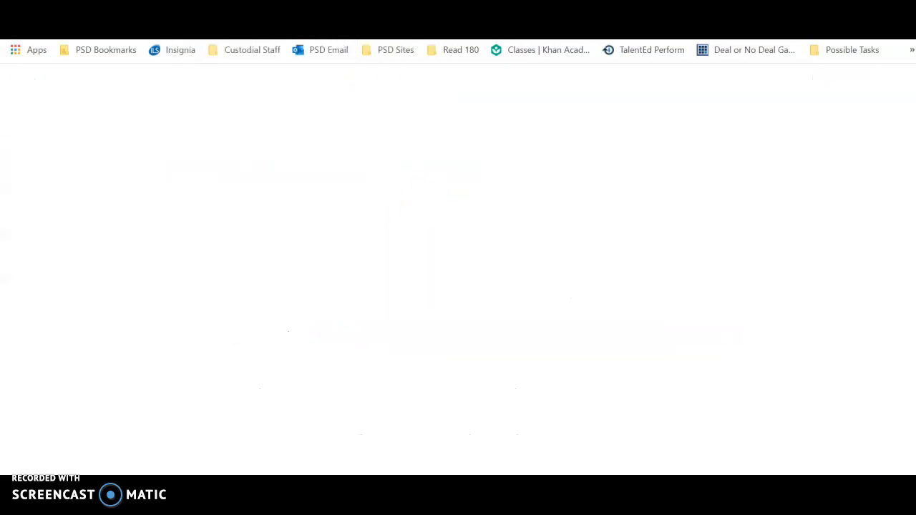
click(254, 8)
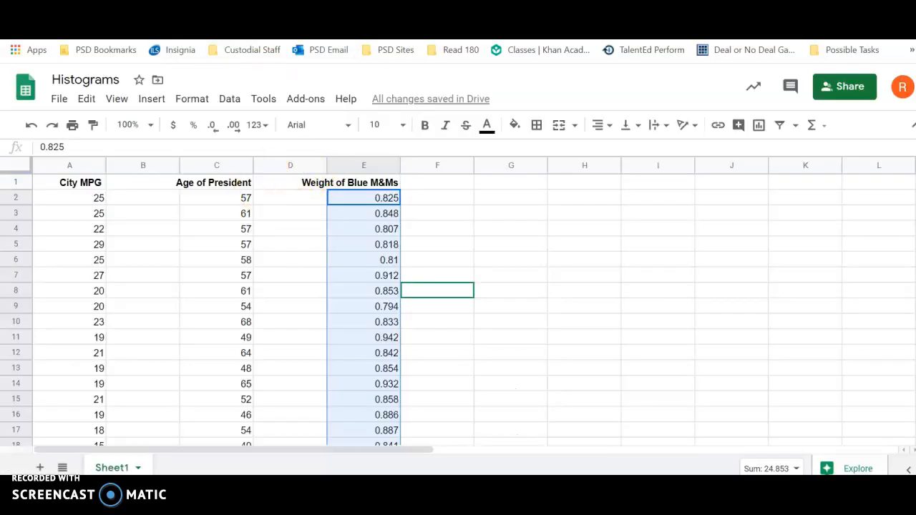
click(315, 7)
scroll(363, 228, down, 1)
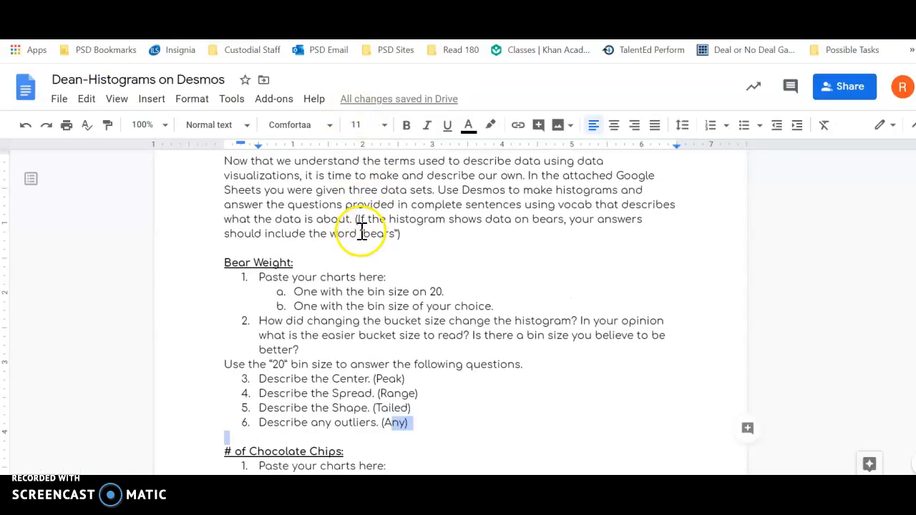
scroll(362, 231, down, 1)
scroll(364, 257, up, 2)
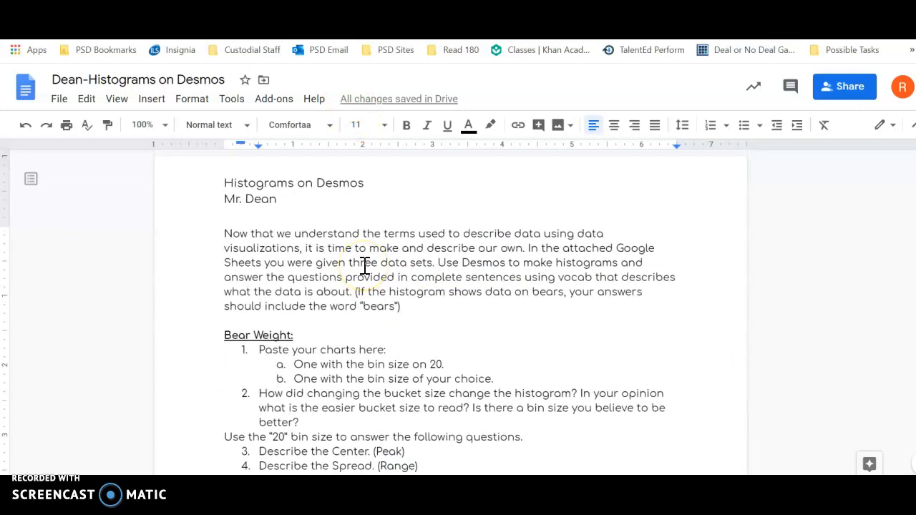
scroll(358, 259, down, 1)
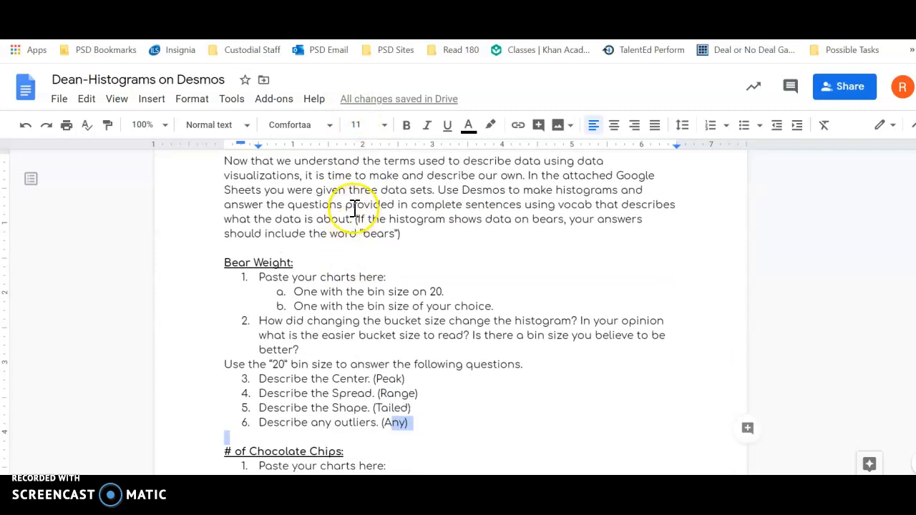
scroll(343, 217, down, 1)
scroll(336, 223, up, 2)
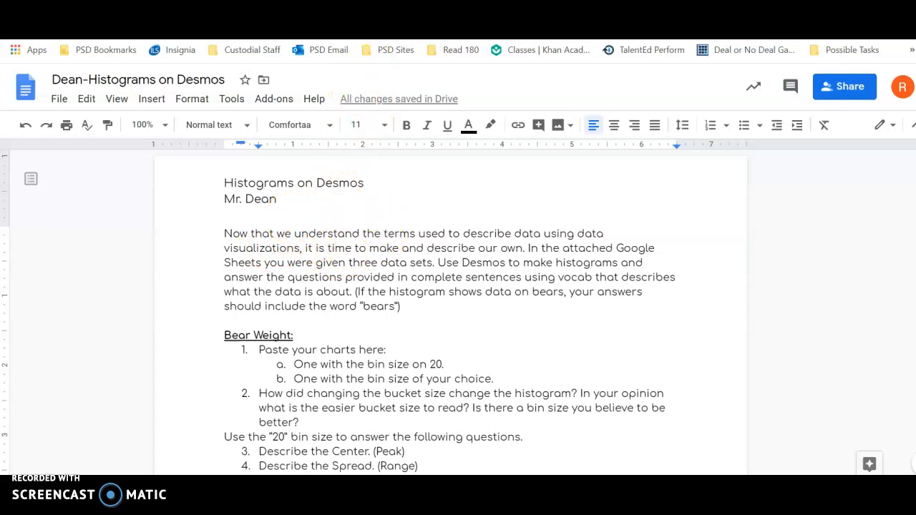
Step: Switch to the Desmos website and open a blank graph in the graphing calculator
click(472, 5)
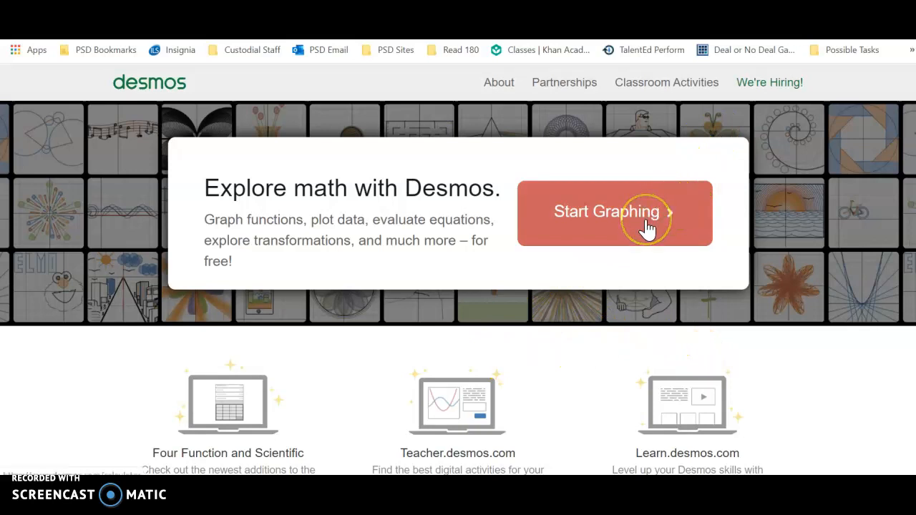
click(625, 232)
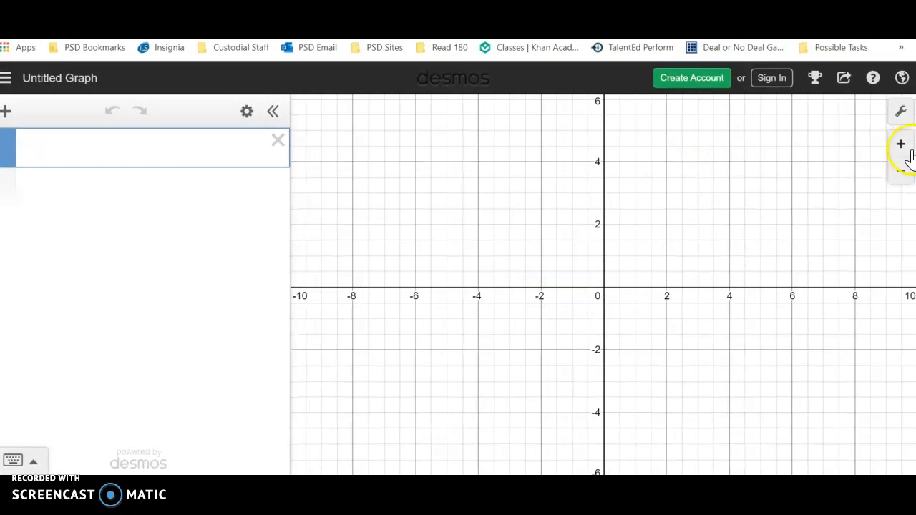
Step: Examine the axis and grid settings, and try zooming the graph in and out before restoring the default view
click(903, 114)
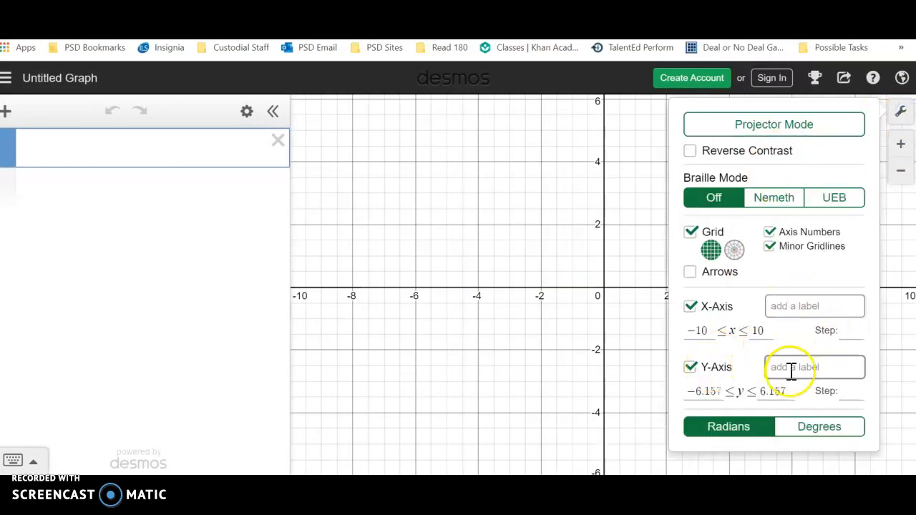
click(646, 260)
click(900, 147)
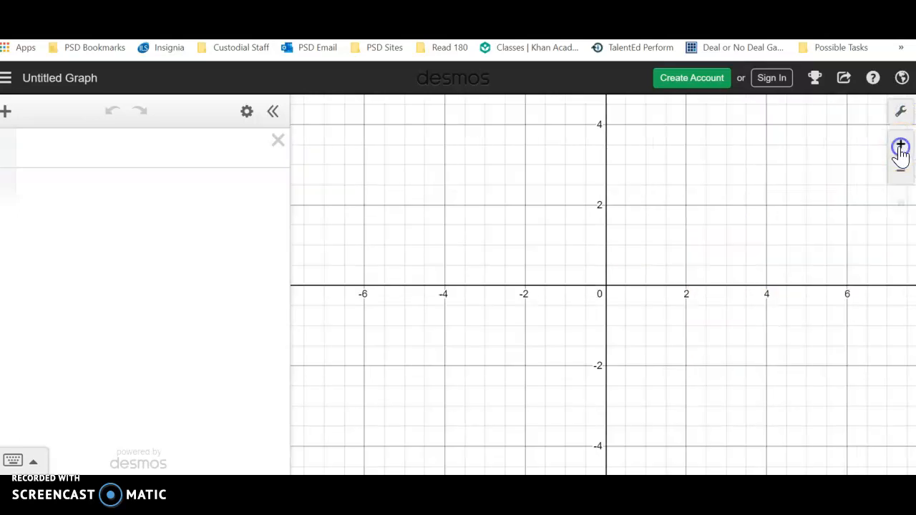
click(900, 147)
click(898, 170)
click(898, 171)
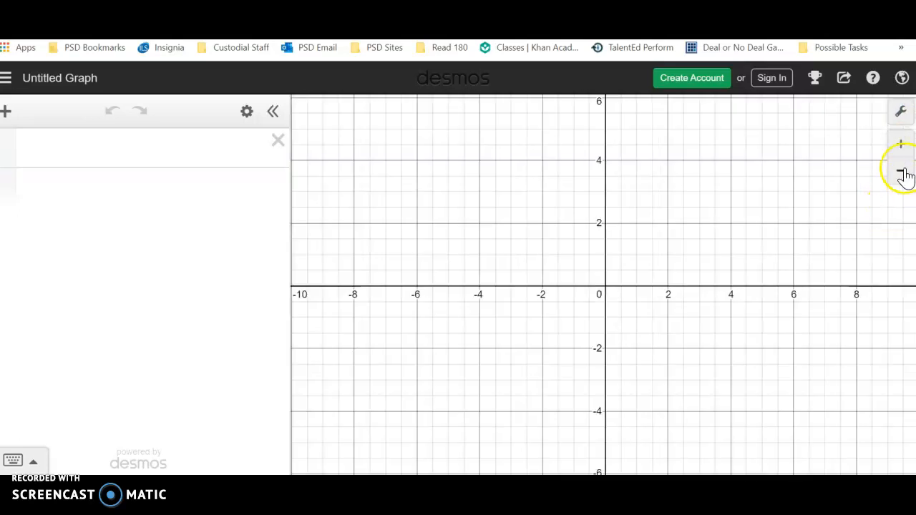
click(901, 172)
click(899, 202)
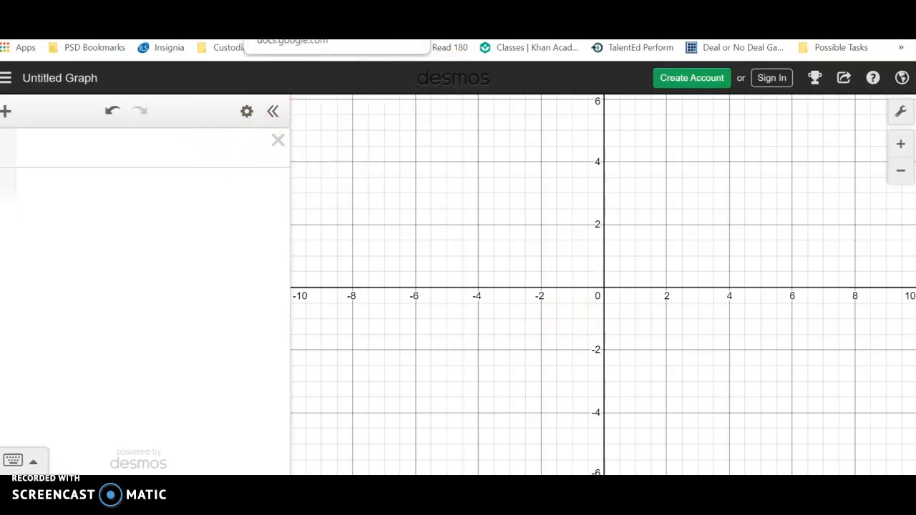
Step: Switch to the Histograms spreadsheet and examine the City MPG, Age of President and Weight of Blue M&Ms columns
click(329, 6)
key(ctrl+Tab)
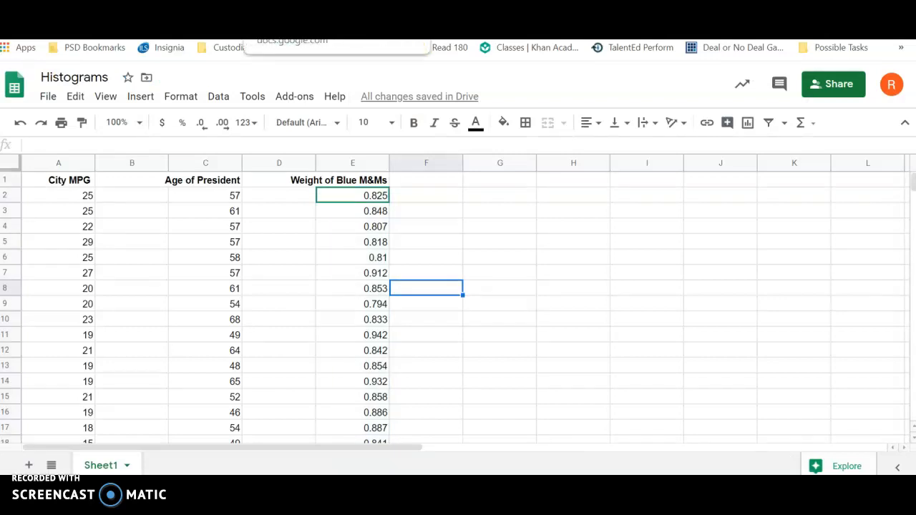
click(351, 6)
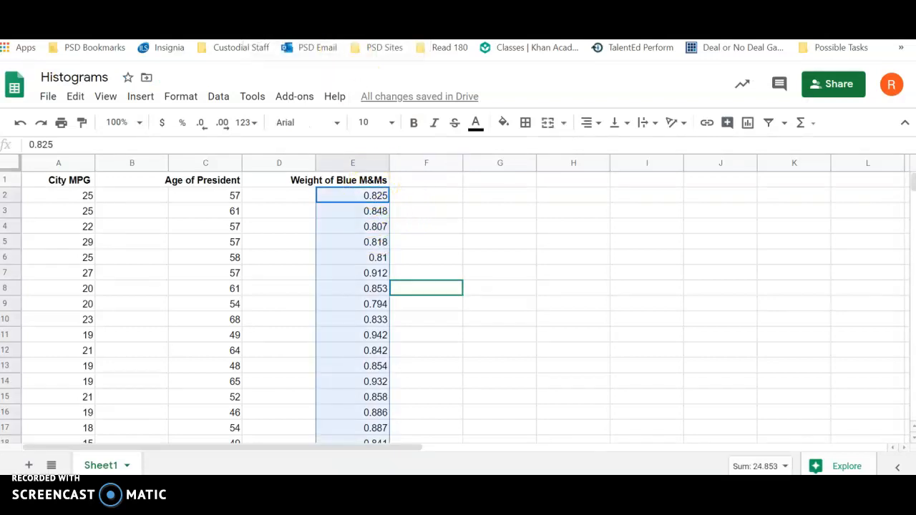
scroll(308, 243, down, 3)
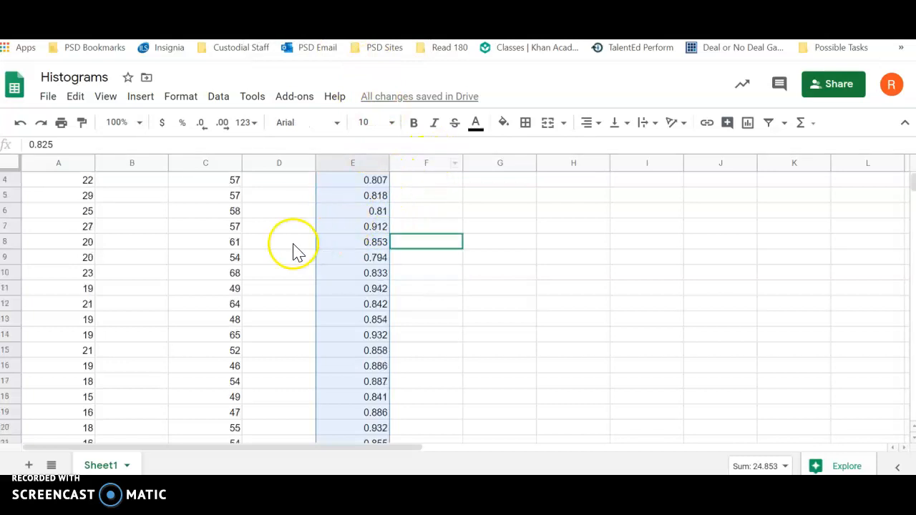
scroll(266, 256, up, 3)
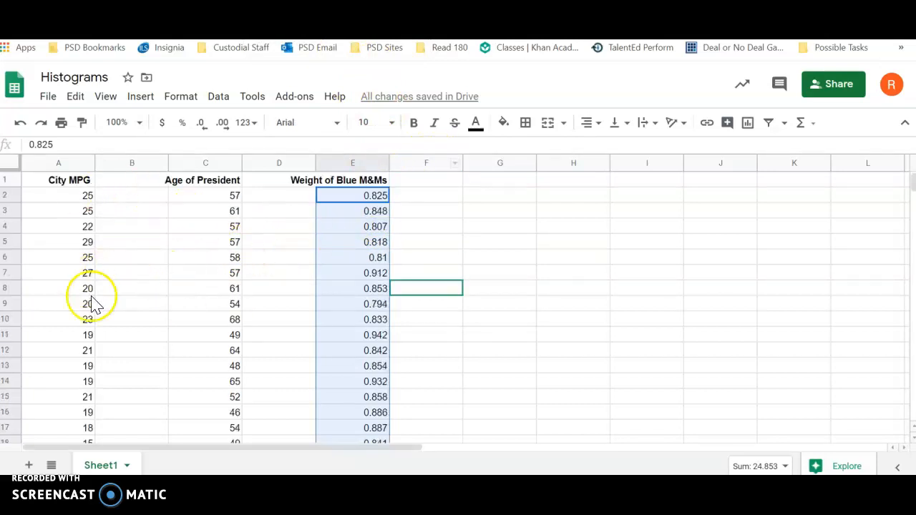
scroll(215, 336, down, 3)
scroll(200, 343, down, 3)
scroll(352, 360, up, 5)
Step: Copy the Weight of Blue M&Ms values in cells E2 through E30
click(426, 206)
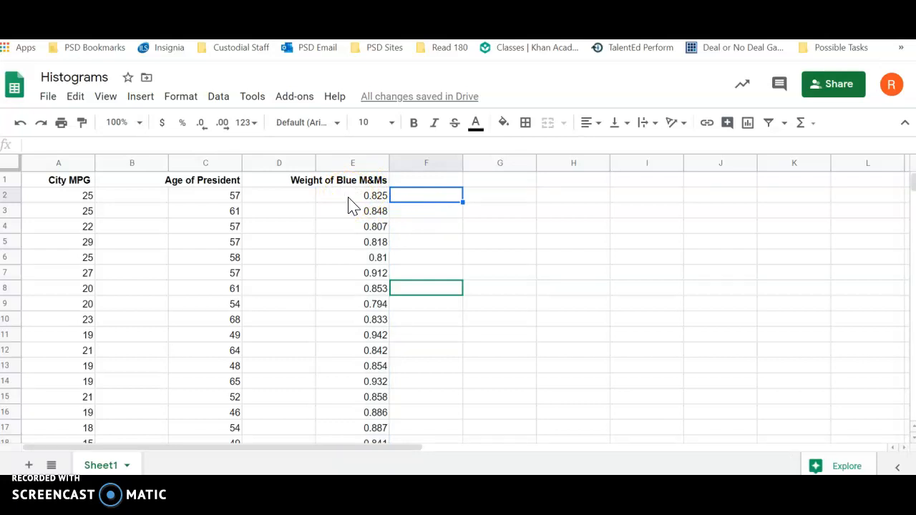
drag(349, 198, 361, 390)
right_click(347, 286)
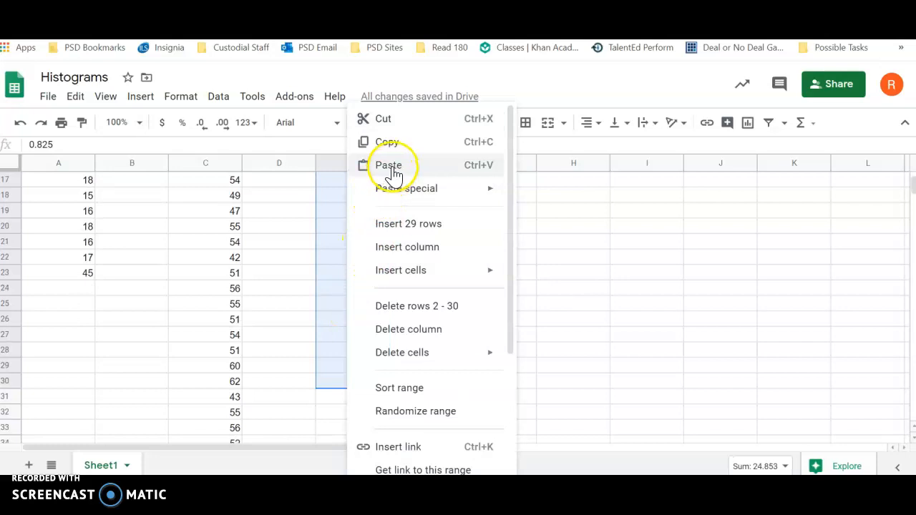
click(398, 143)
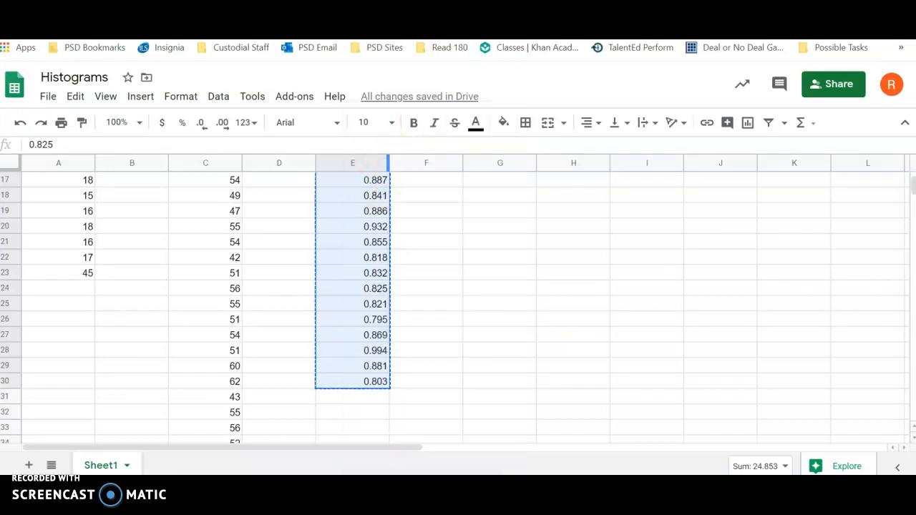
Step: Switch to Desmos and define b as a list of the copied M&M weights in the first expression
click(452, 28)
click(196, 153)
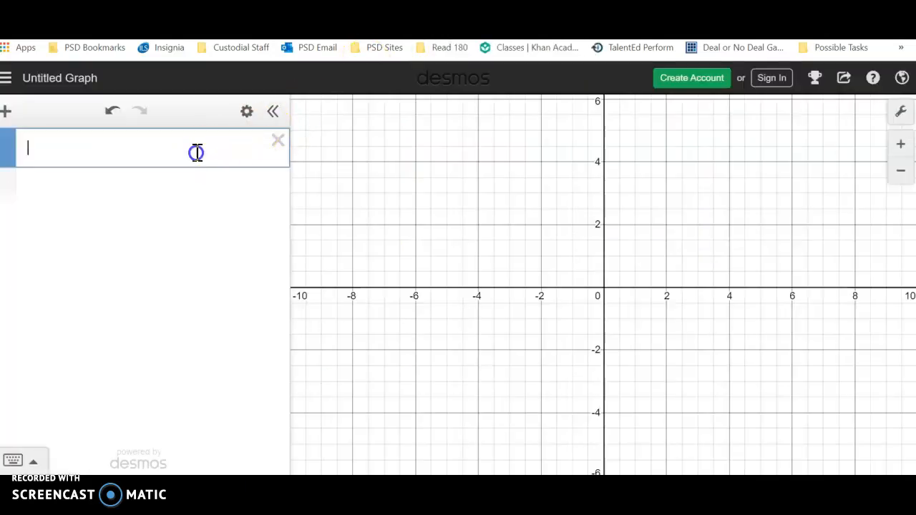
click(202, 169)
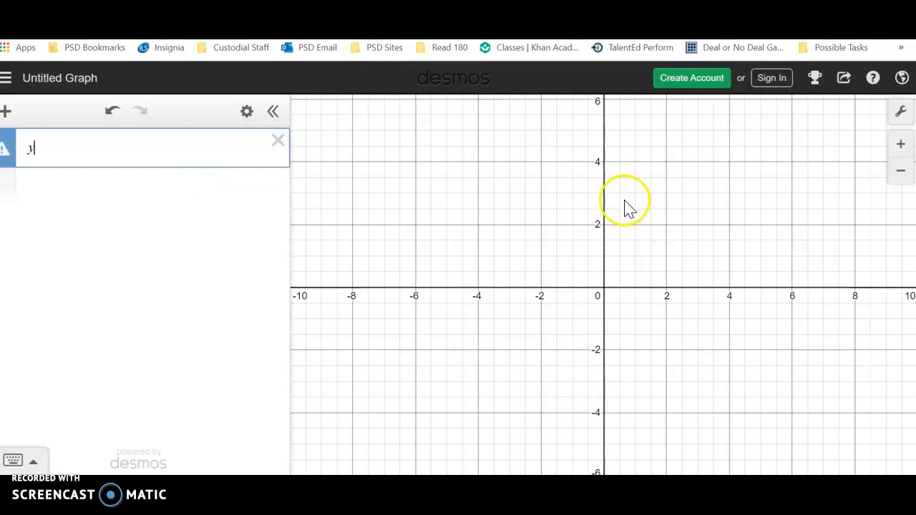
text(x)
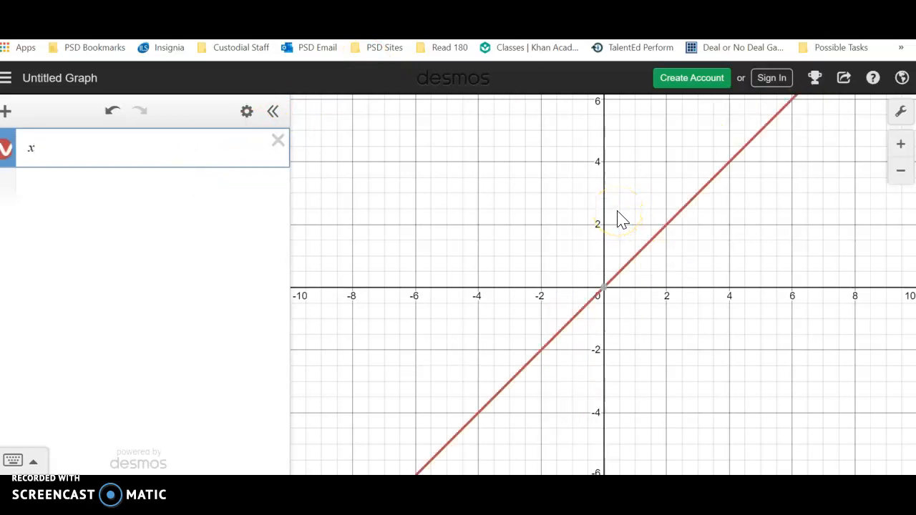
key(BackSpace)
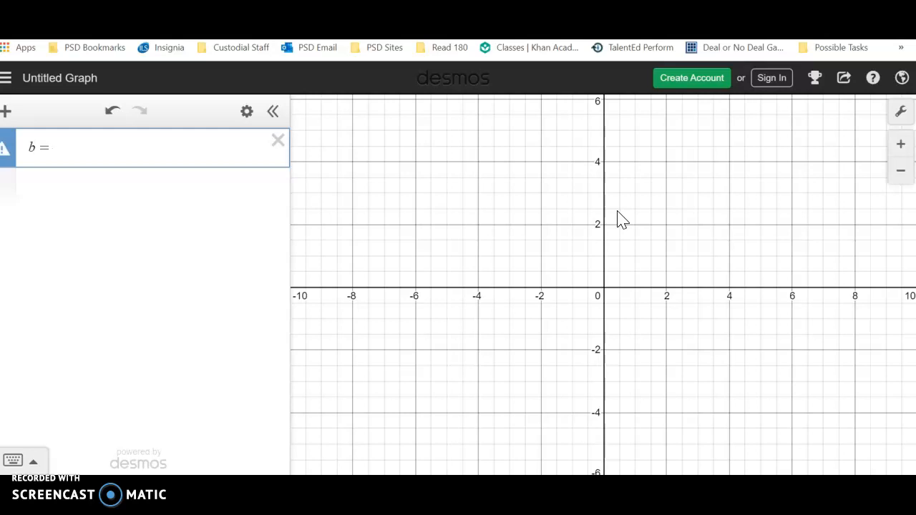
key(ctrl+v)
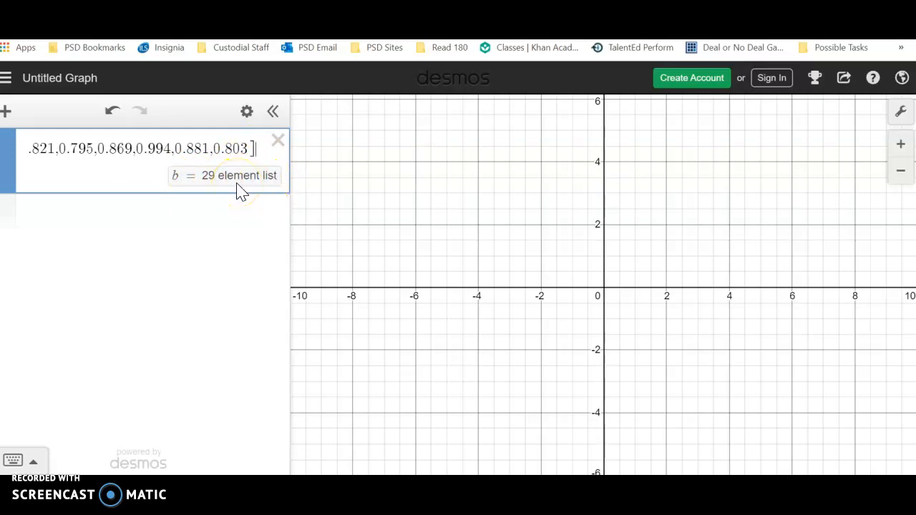
Step: Plot the M&M weights by entering histogram(b) as a new expression below the list
click(213, 207)
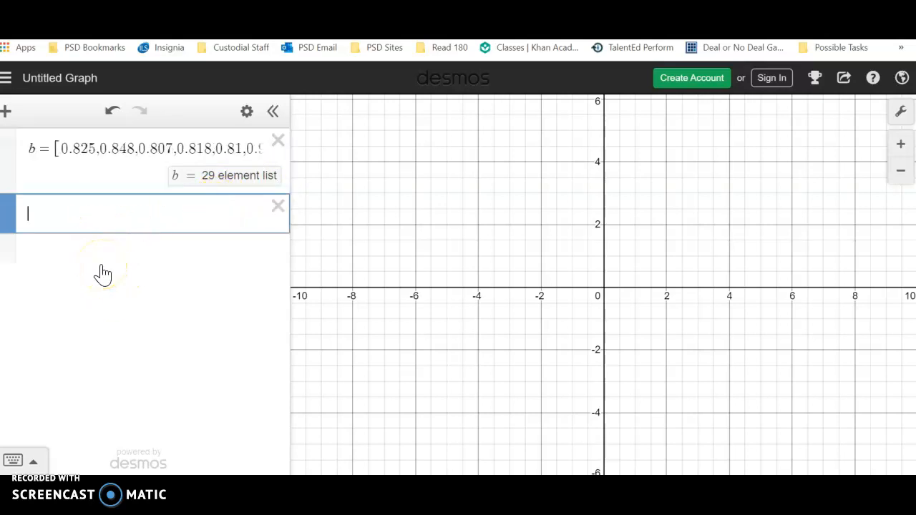
text(histogram)
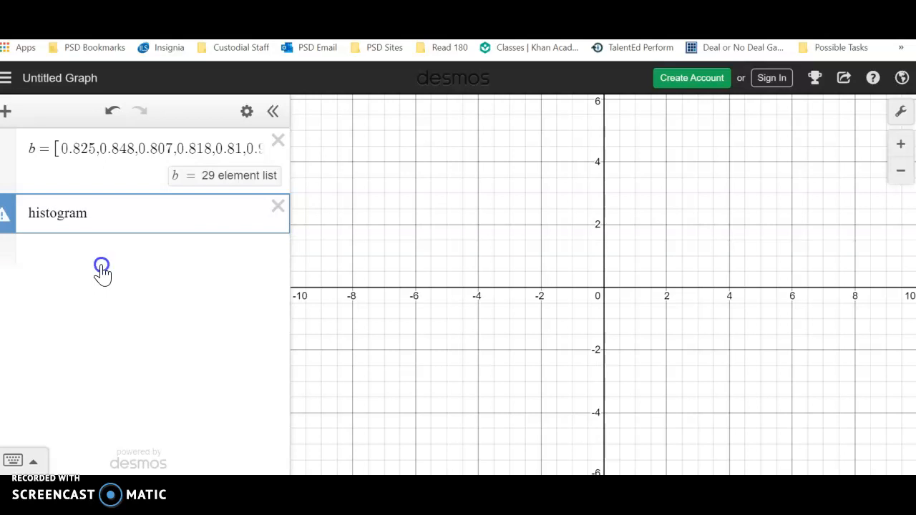
click(102, 269)
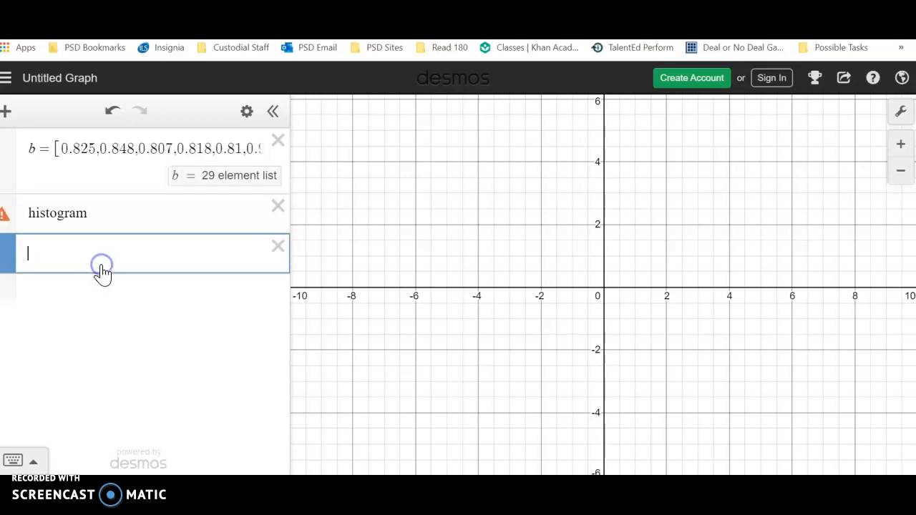
click(104, 220)
text(()
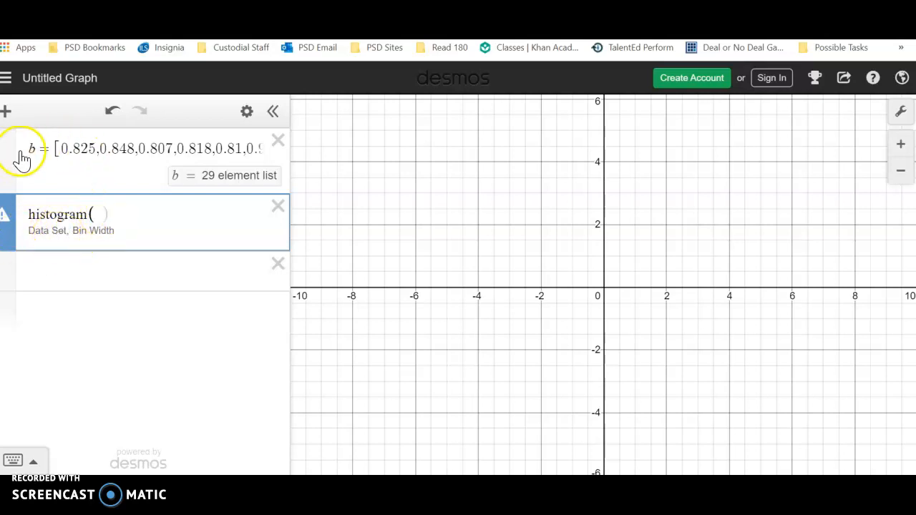
text(b)
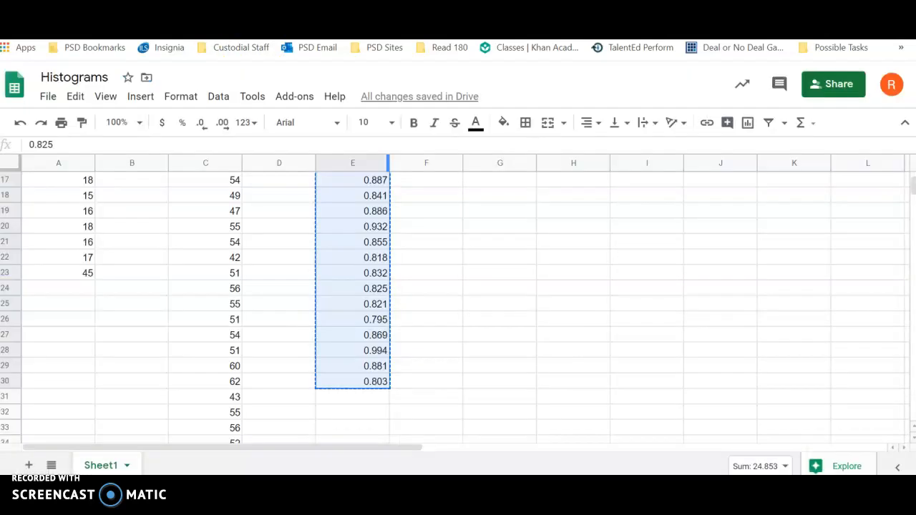
Step: Check the M&M weights in the spreadsheet, set the Desmos histogram's bin width to 0.025 and zoom the graph to fit it
click(239, 7)
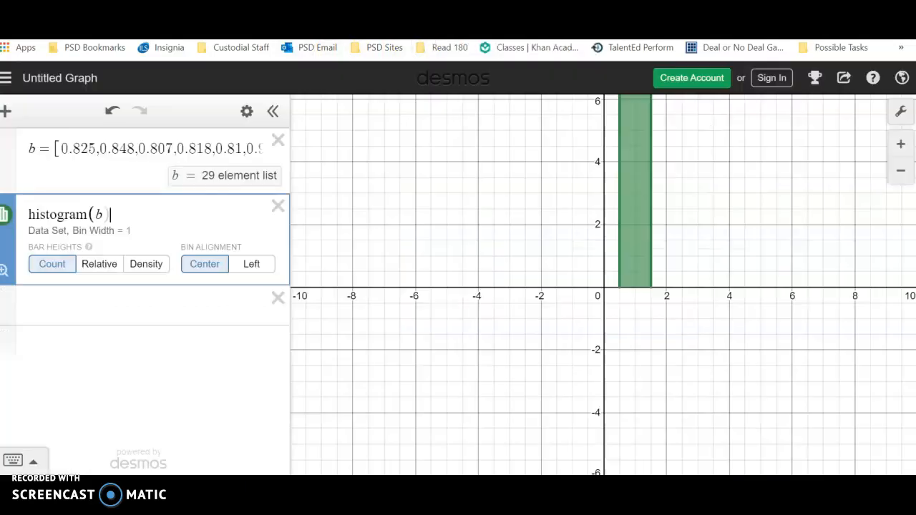
click(454, 7)
text(,0.025)
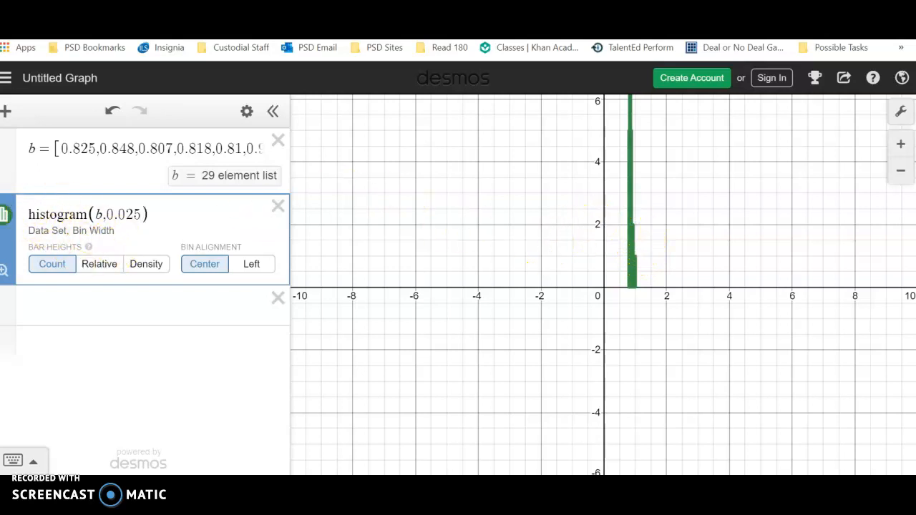
click(3, 175)
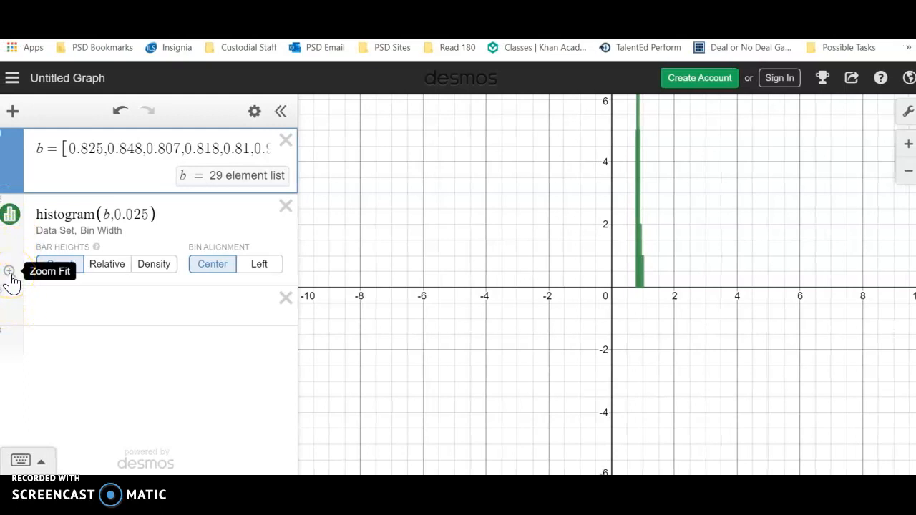
click(9, 272)
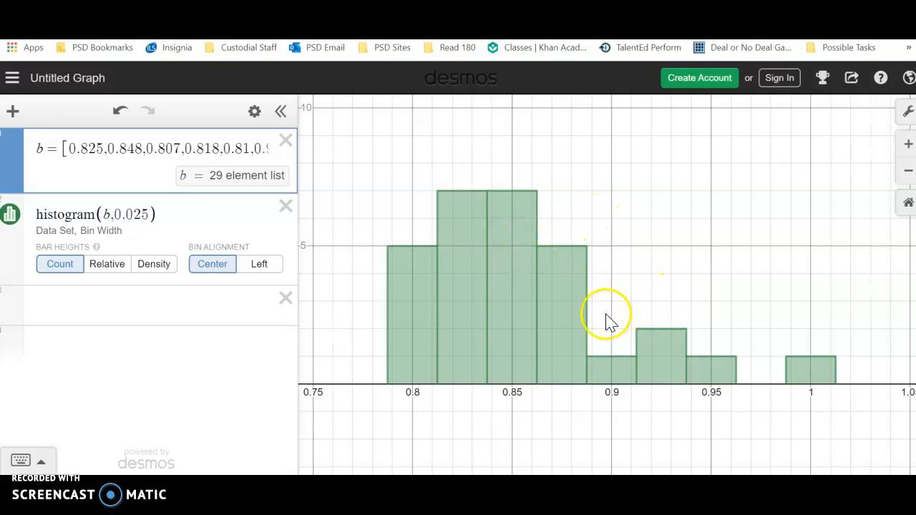
Step: Review the assignment's center, spread, shape and outlier questions in Google Docs and examine those features on the M&M histogram in Desmos
click(315, 9)
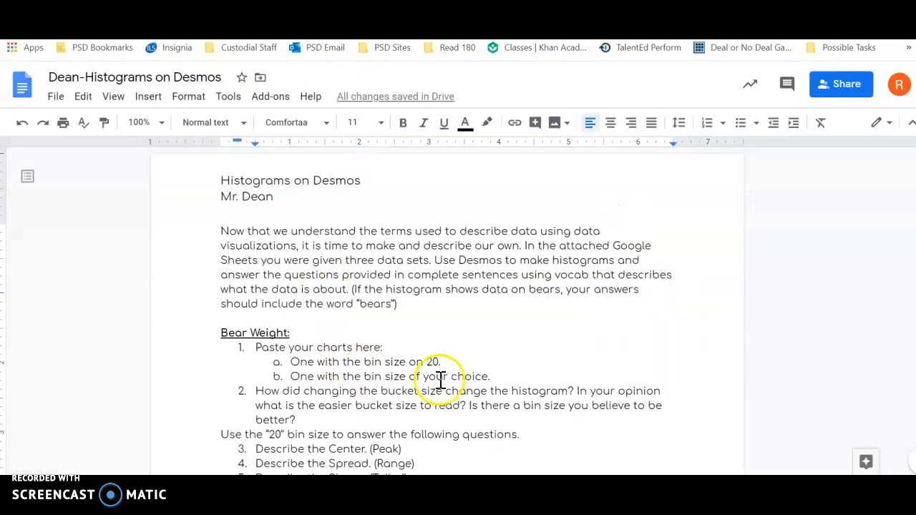
scroll(440, 380, down, 3)
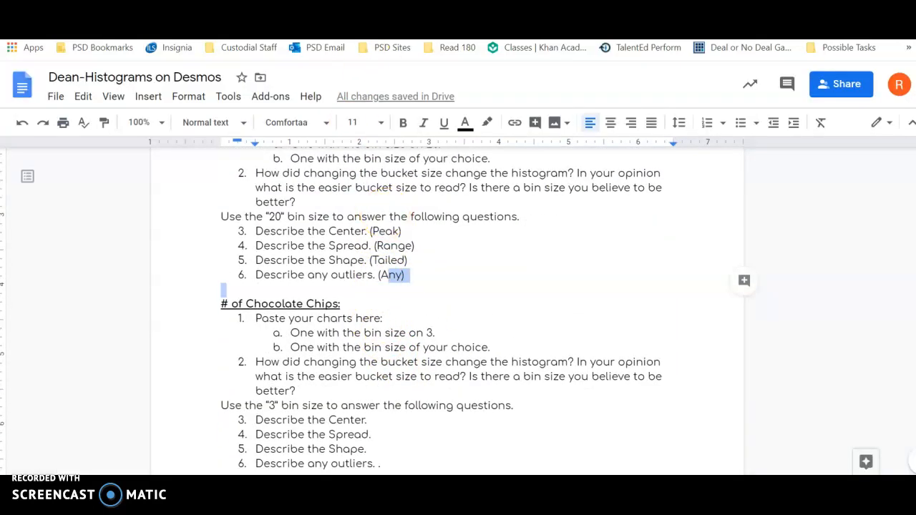
click(429, 9)
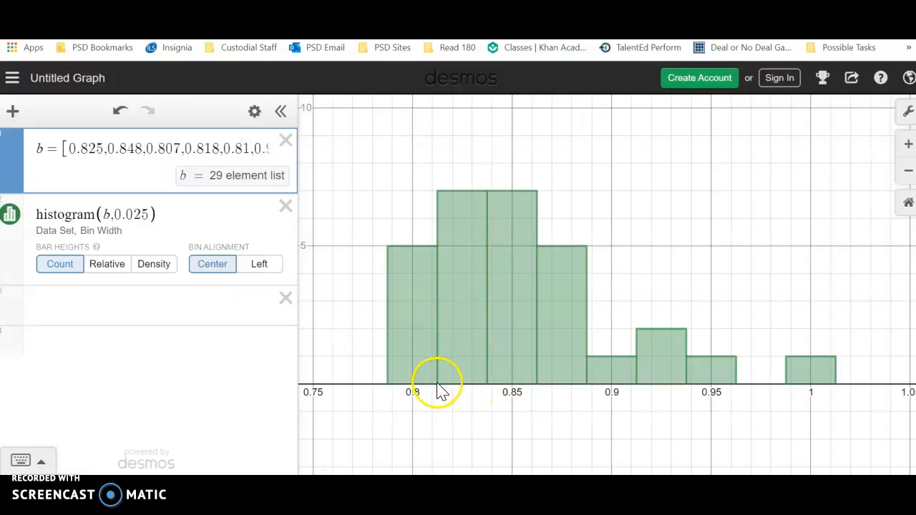
scroll(439, 385, up, 3)
scroll(441, 401, up, 5)
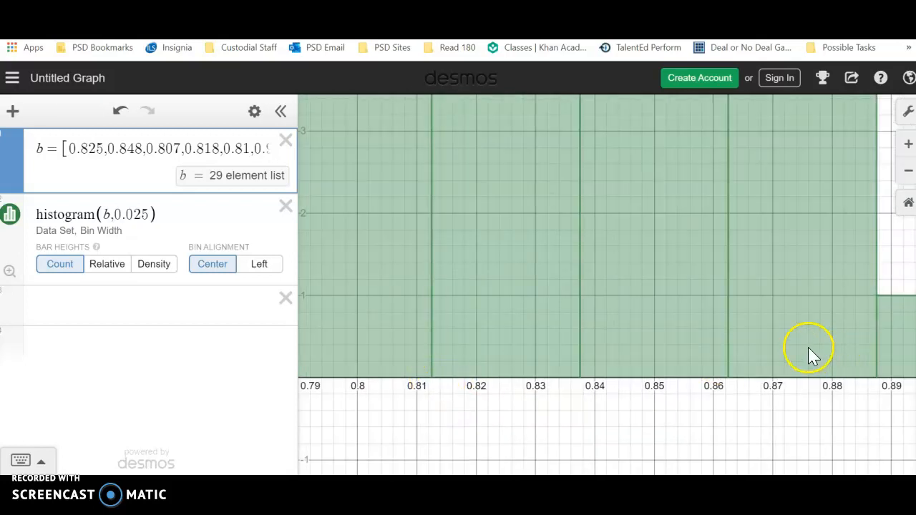
scroll(784, 331, down, 5)
scroll(773, 330, down, 2)
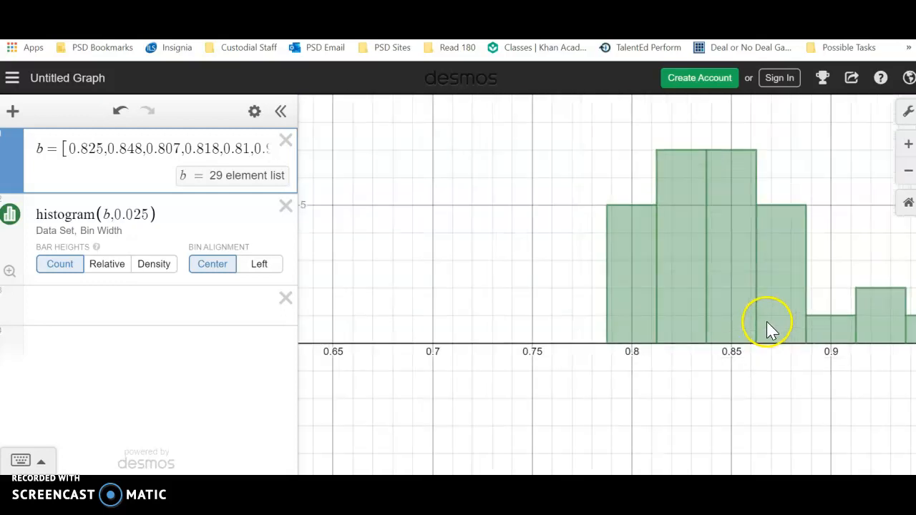
drag(843, 175, 596, 219)
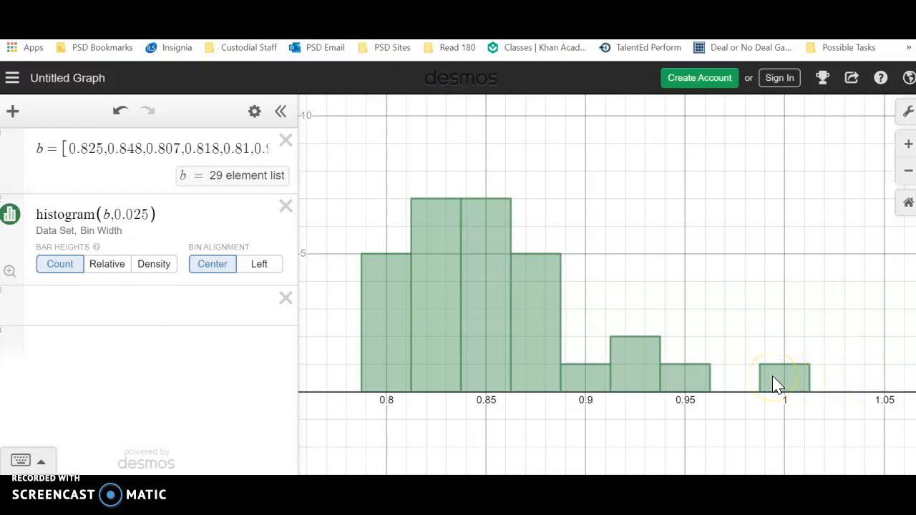
scroll(701, 405, up, 5)
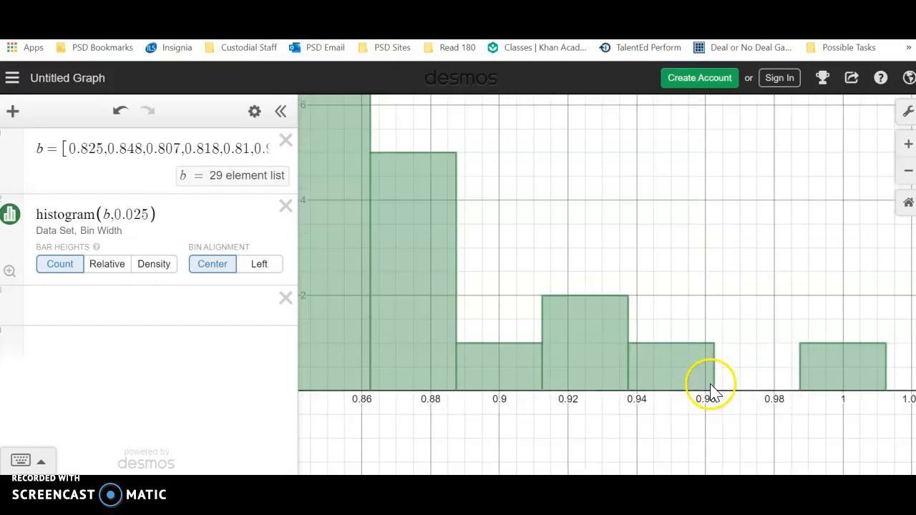
scroll(704, 408, down, 6)
scroll(378, 430, up, 5)
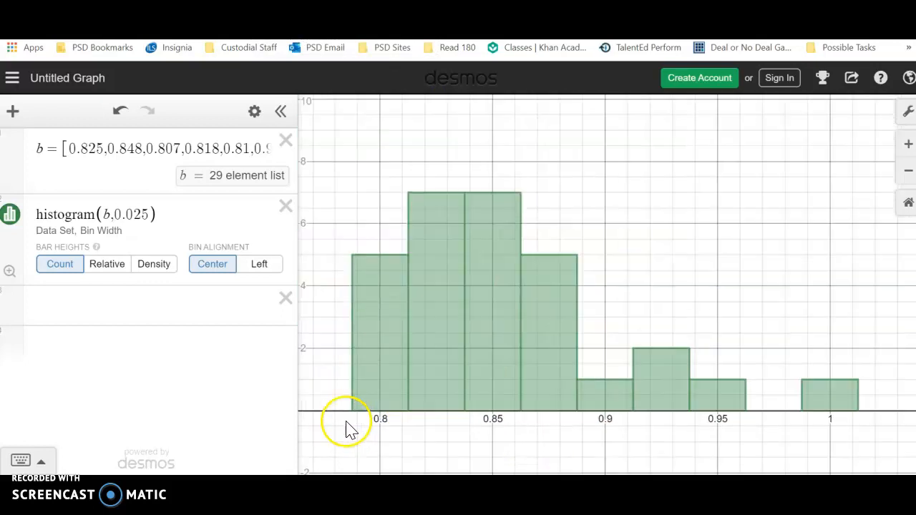
scroll(364, 419, up, 2)
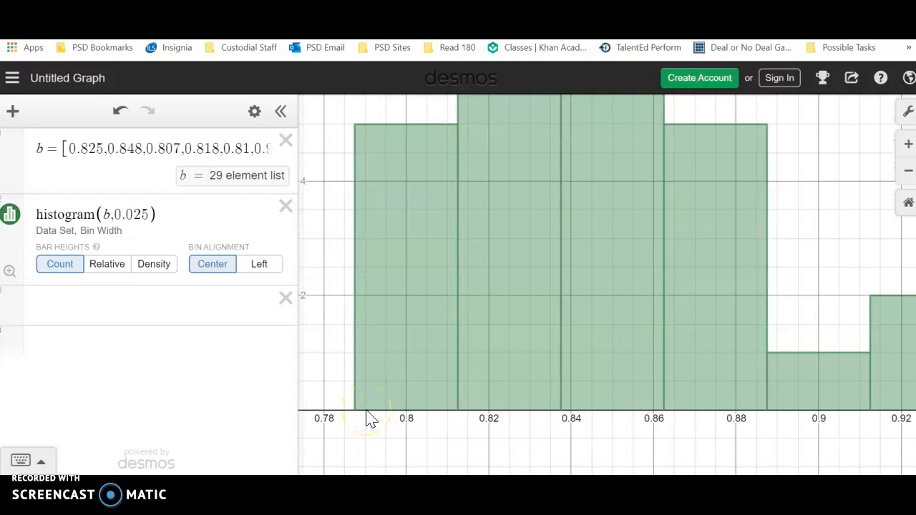
scroll(366, 420, down, 4)
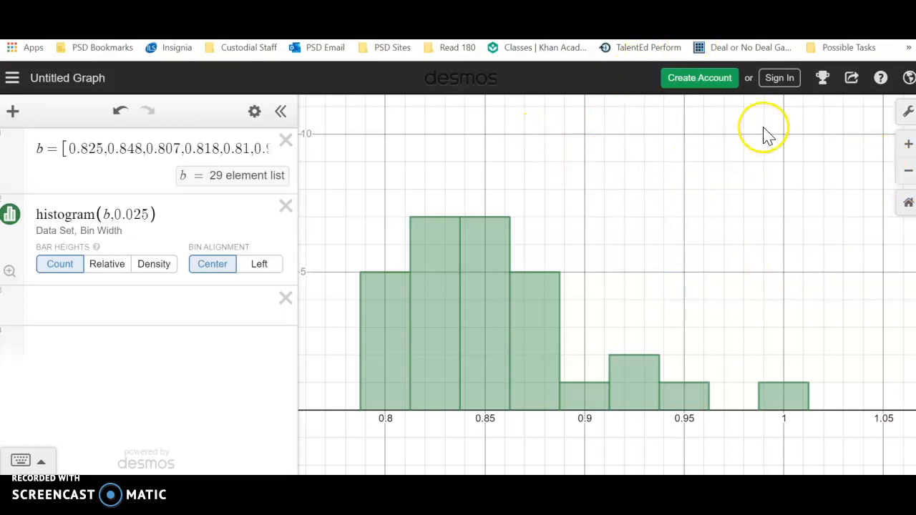
Step: Label the graph's x-axis "Weight of Blue M&Ms"
click(906, 115)
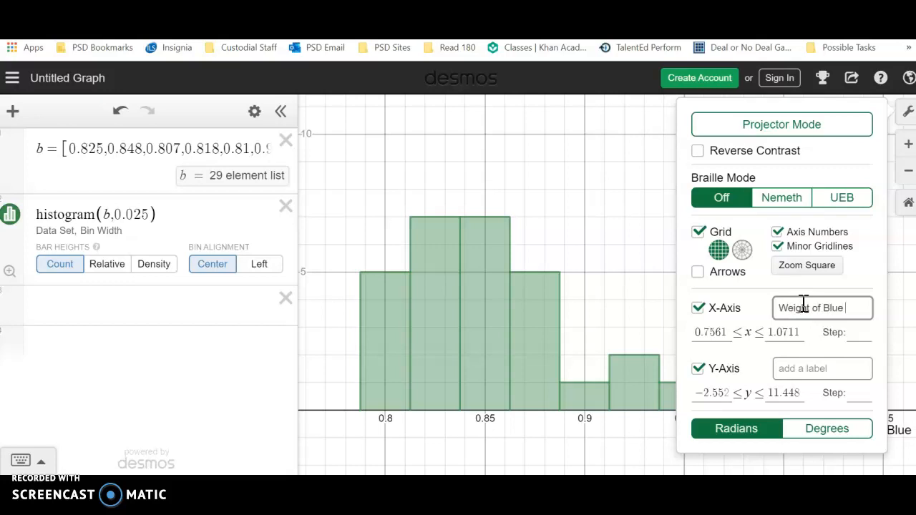
text(Ms)
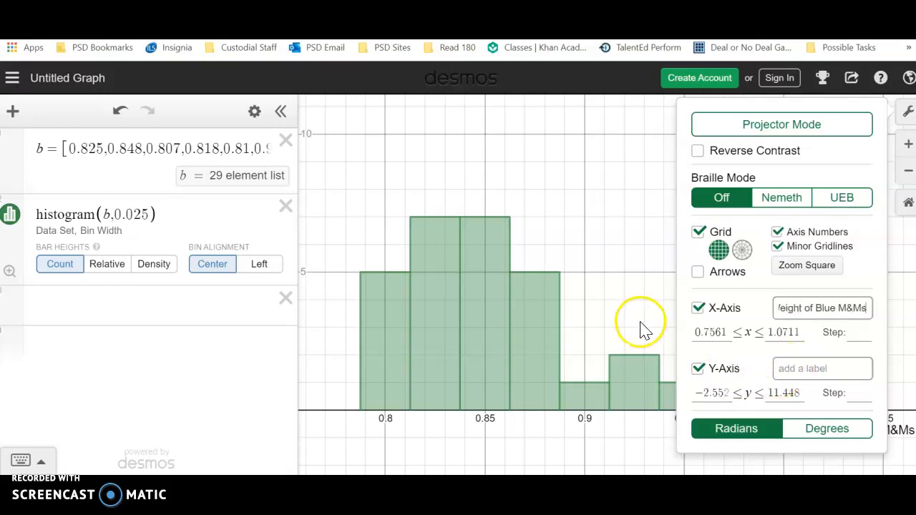
click(907, 110)
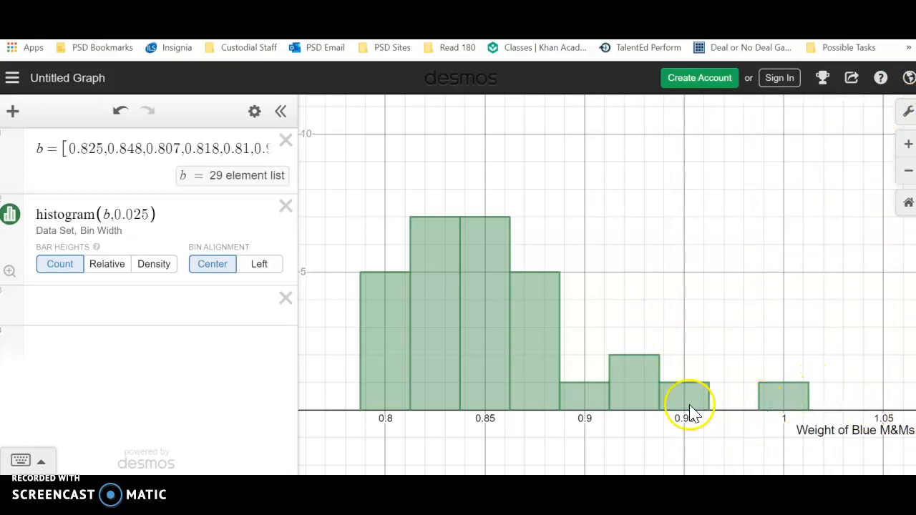
Step: Open the Snipping Tool, capture the histogram together with its x-axis label and copy the snip
click(190, 490)
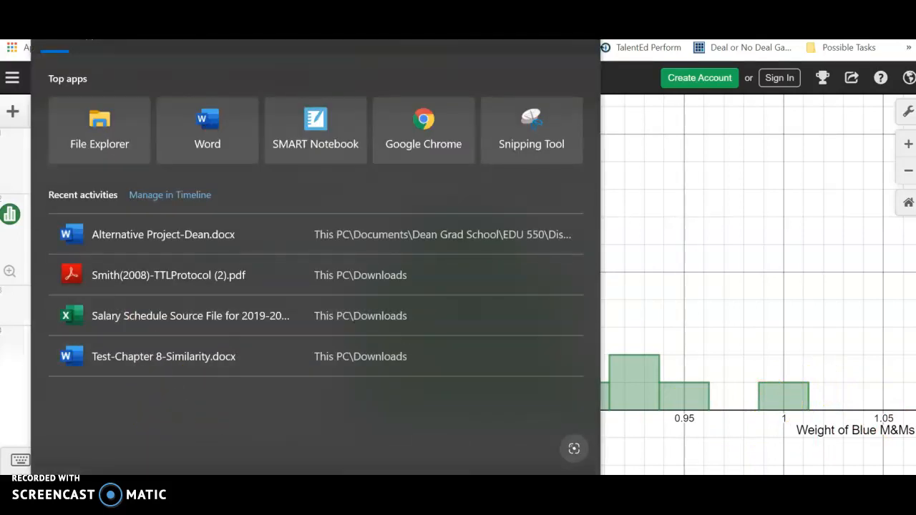
text(snip)
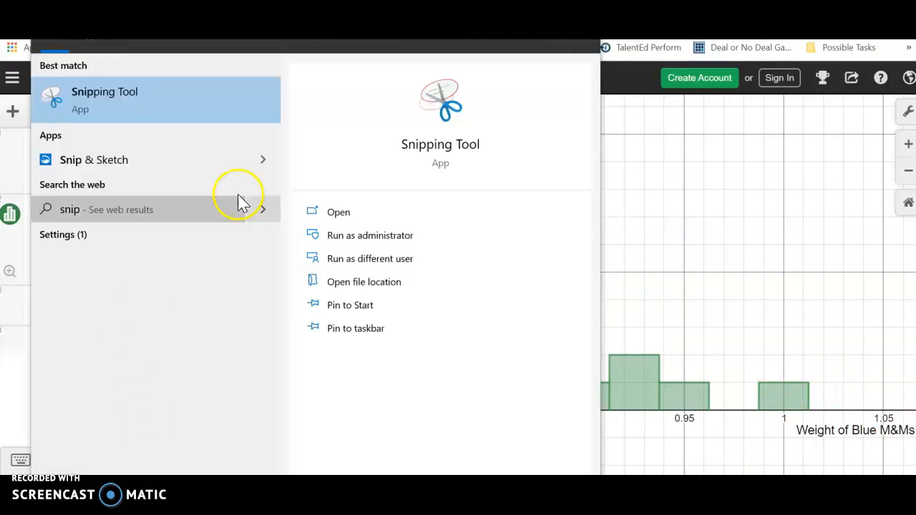
click(176, 96)
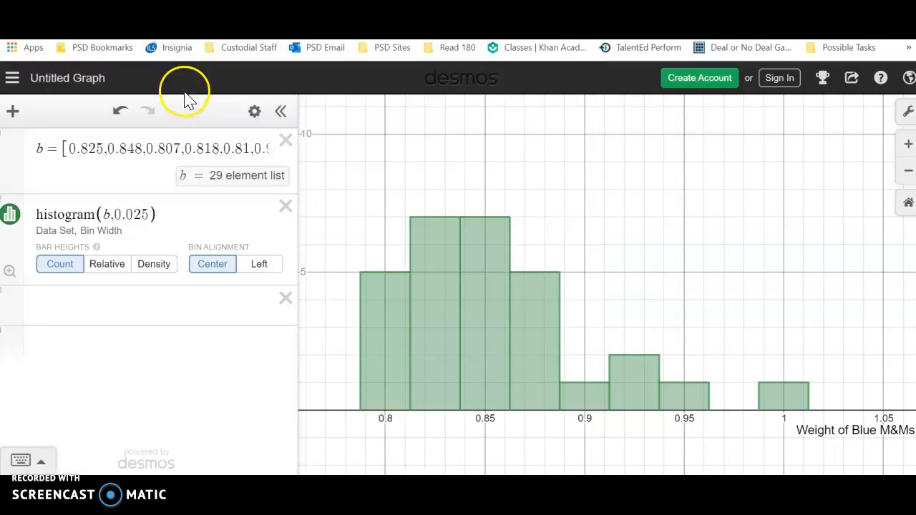
click(200, 99)
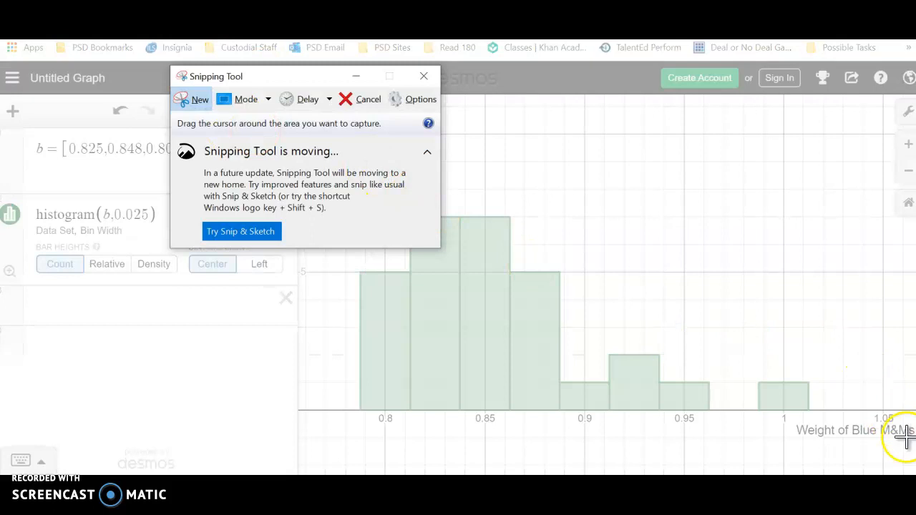
drag(915, 445, 339, 190)
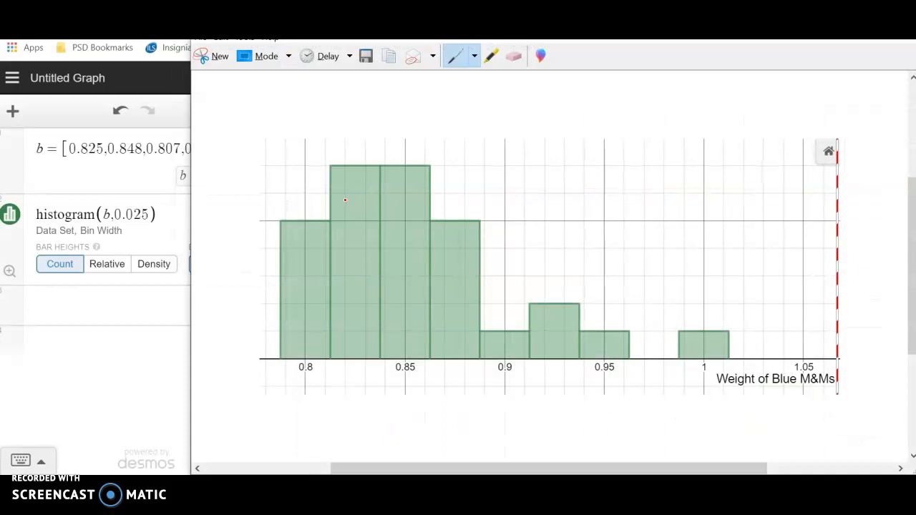
right_click(365, 211)
click(331, 239)
Step: Switch to the assignment document and paste the histogram snip on a new line below "One with the bin size on 20."
click(379, 10)
scroll(354, 239, up, 2)
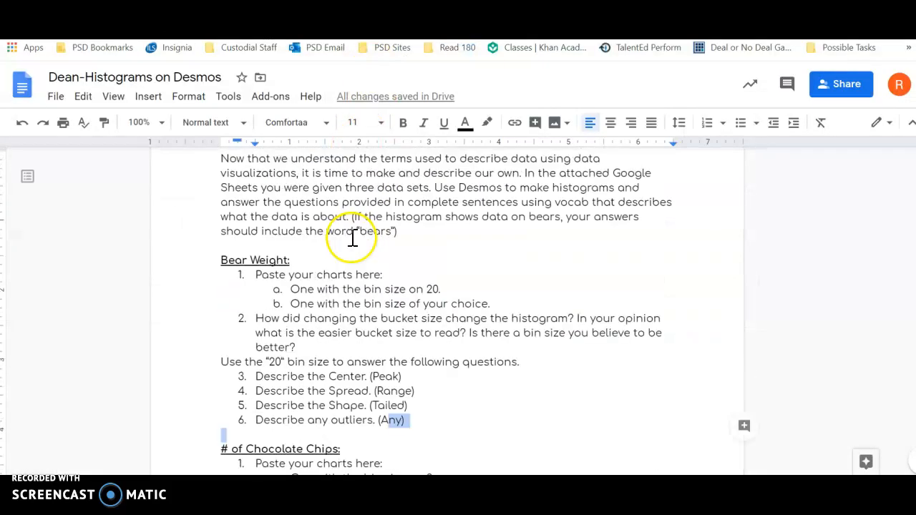
click(398, 274)
click(456, 286)
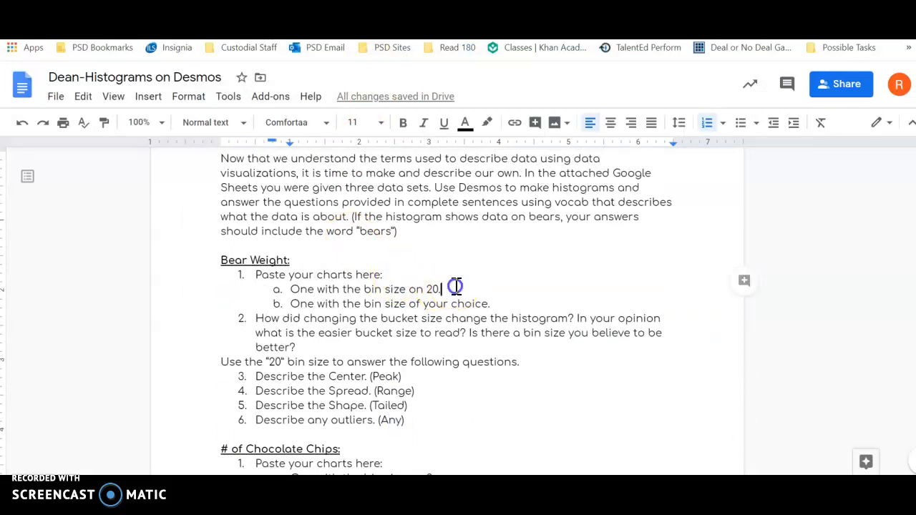
key(Return)
key(ctrl+v)
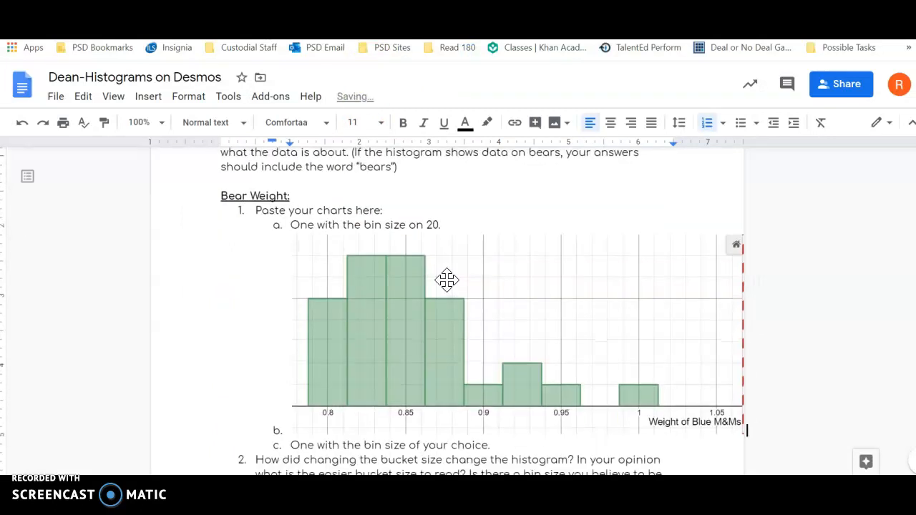
Step: Delete the pasted histogram image and its empty list item from the Bear Weight section
right_click(441, 323)
key(BackSpace)
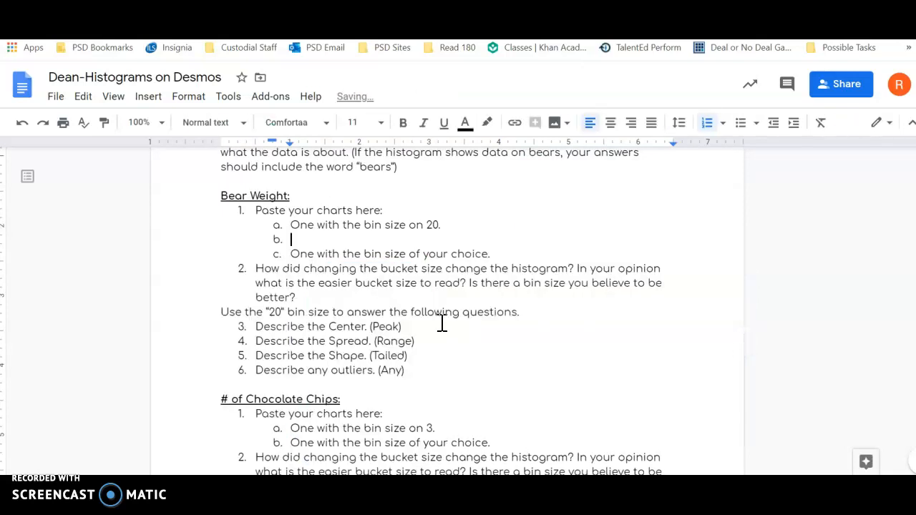
key(BackSpace)
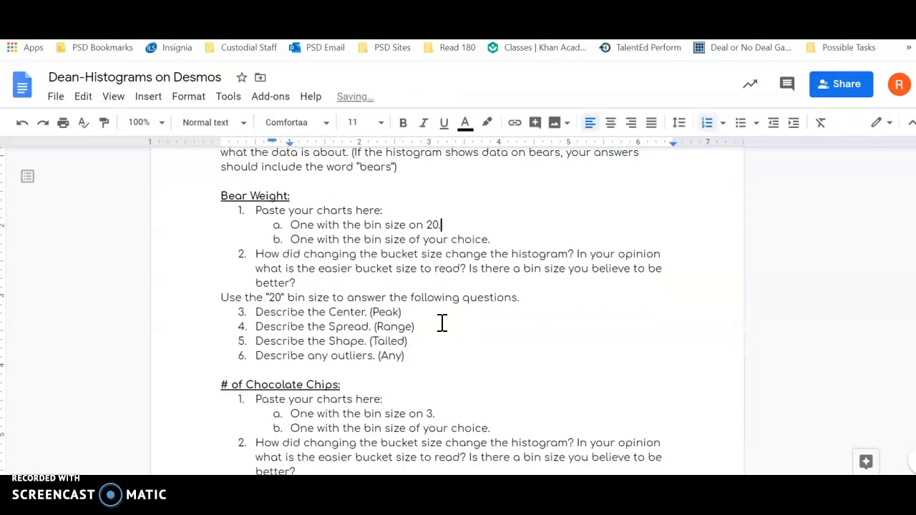
Step: Examine the assignment's instructions and the chart and question requirements in the Bear Weight and # of Chocolate Chips sections
scroll(474, 256, up, 4)
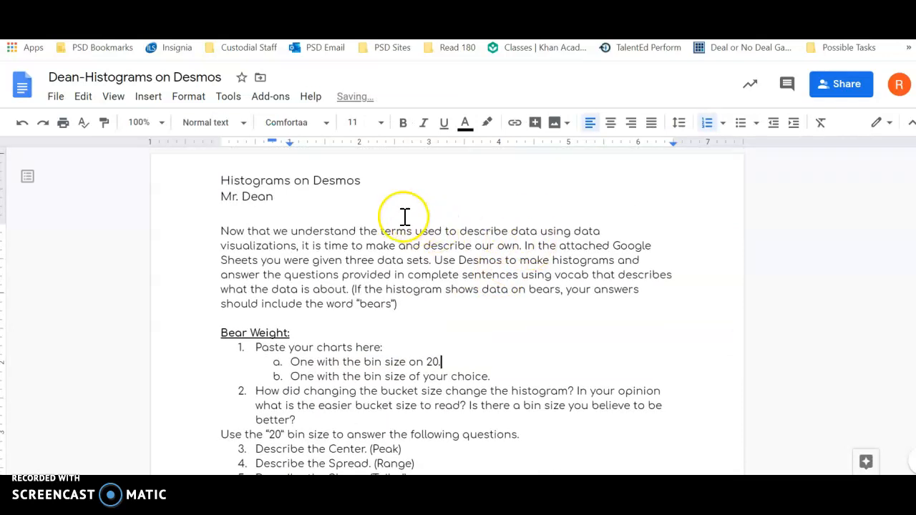
scroll(397, 211, down, 1)
scroll(371, 201, up, 1)
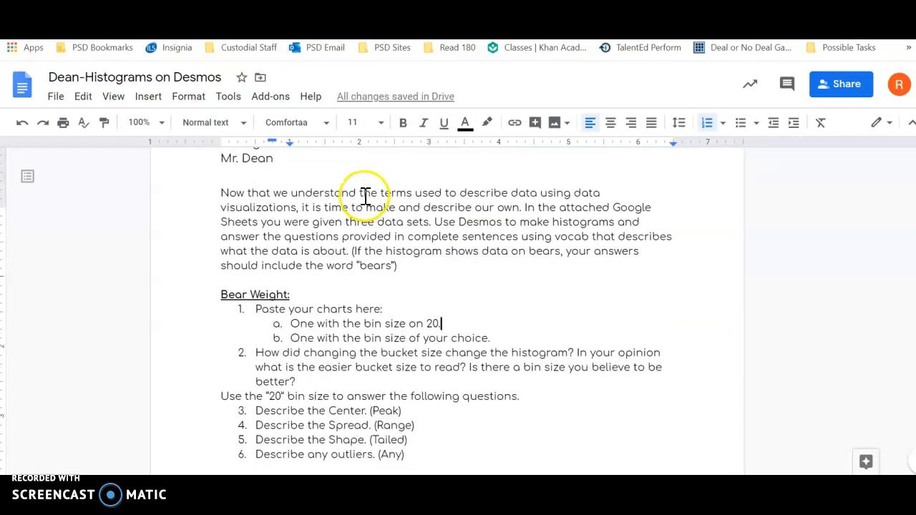
scroll(363, 195, down, 2)
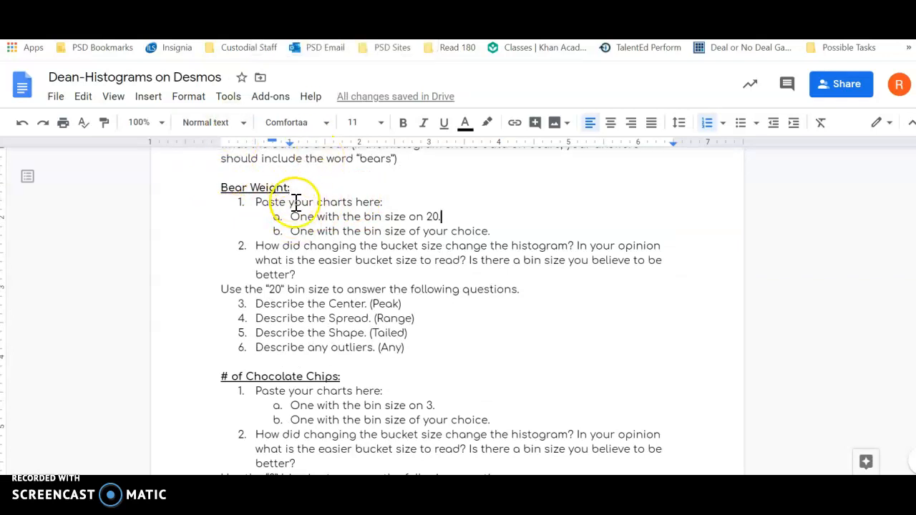
scroll(350, 344, down, 1)
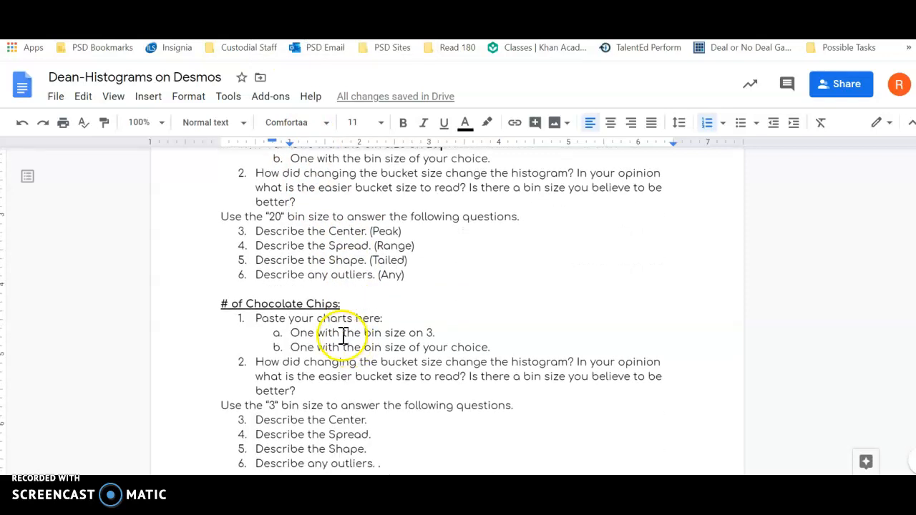
scroll(334, 336, down, 2)
scroll(328, 337, down, 7)
scroll(322, 336, up, 1)
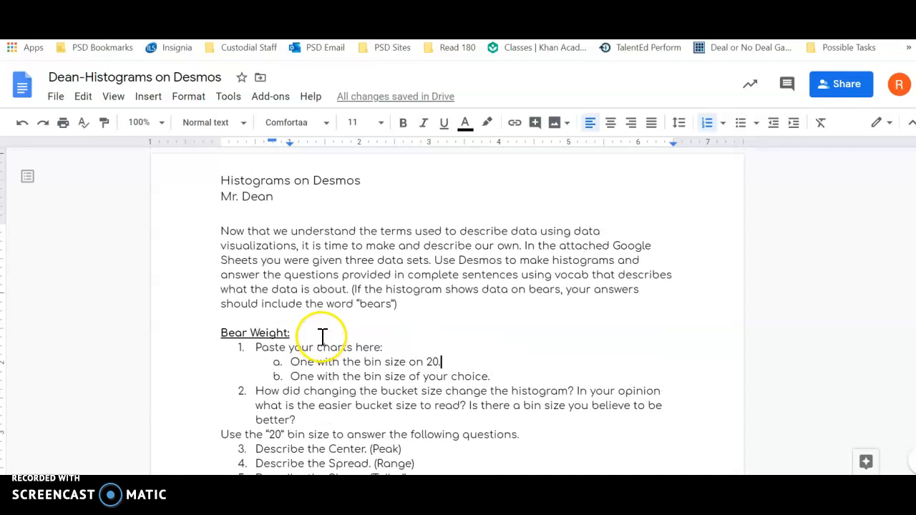
scroll(318, 334, down, 1)
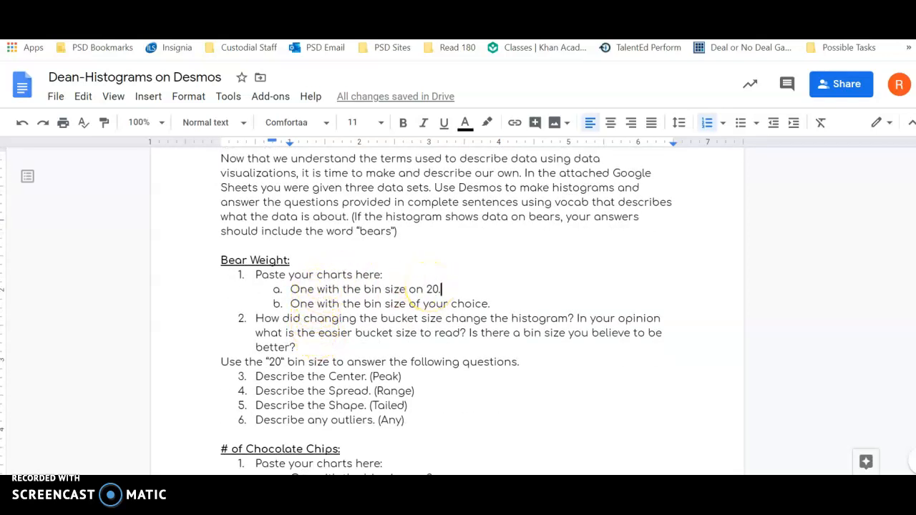
Step: Switch to the Desmos graph to review the histogram's bin width, and return to the Bear Weight questions in the assignment document
key(ctrl+Tab)
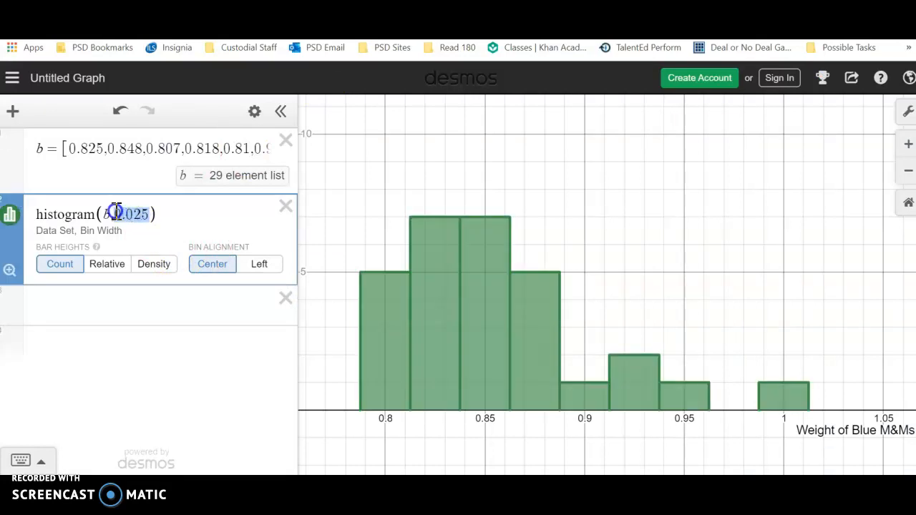
click(243, 8)
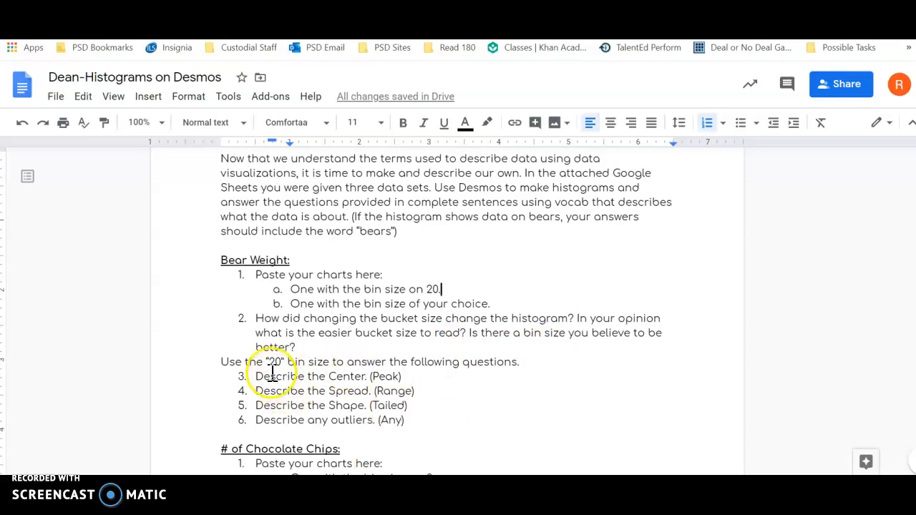
scroll(275, 370, down, 1)
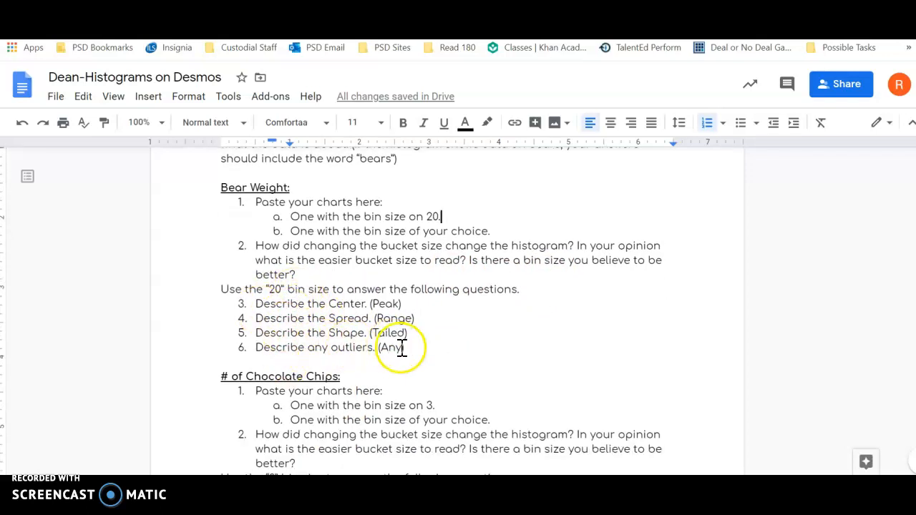
Step: Highlight the instruction "complete sentences using vocab that describes what the data is about" in the assignment's introductory paragraph
scroll(402, 348, up, 2)
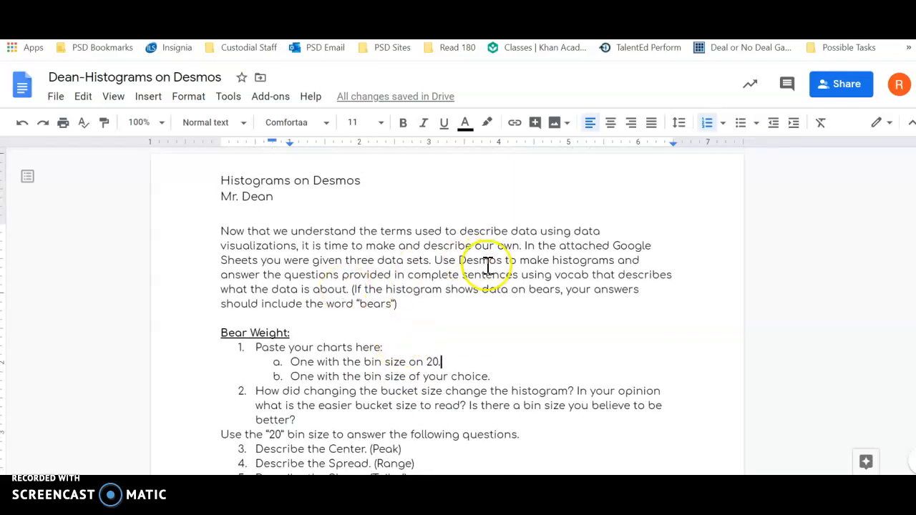
click(407, 276)
drag(407, 276, 342, 294)
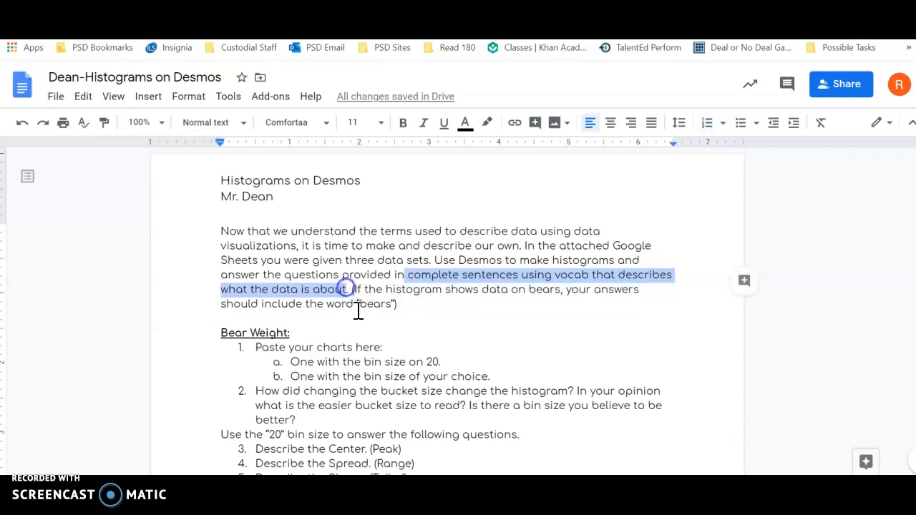
Step: Review the questions in the Bear Weight, # of Chocolate Chips and Pulse Rate sections, and clear the text selection in the introduction
scroll(429, 290, down, 1)
scroll(421, 289, down, 4)
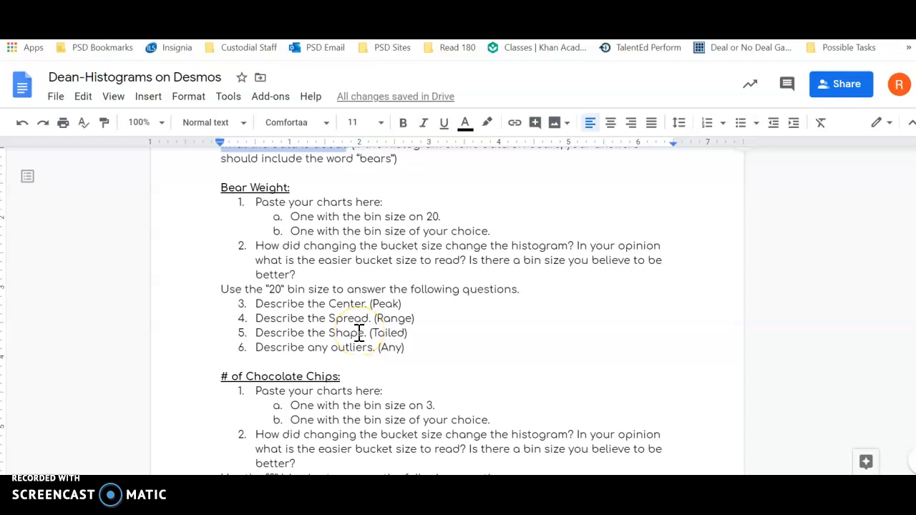
scroll(359, 332, down, 2)
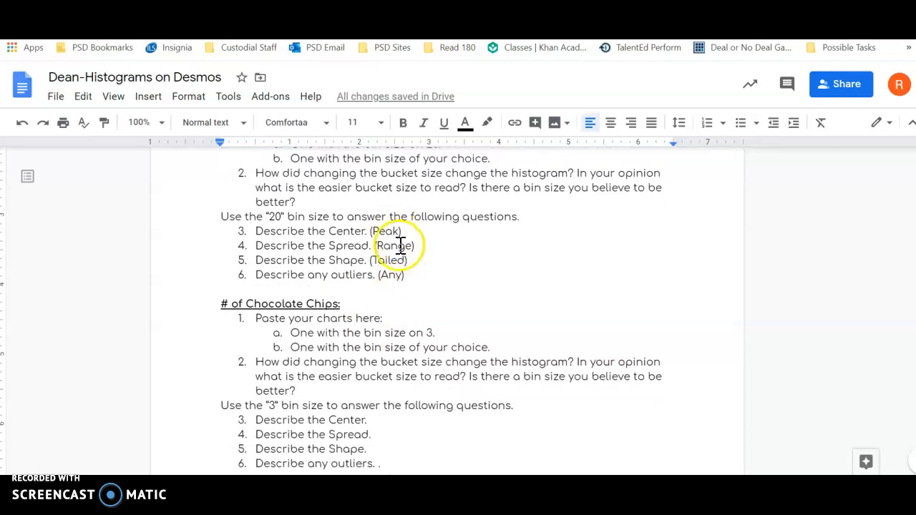
scroll(399, 245, down, 2)
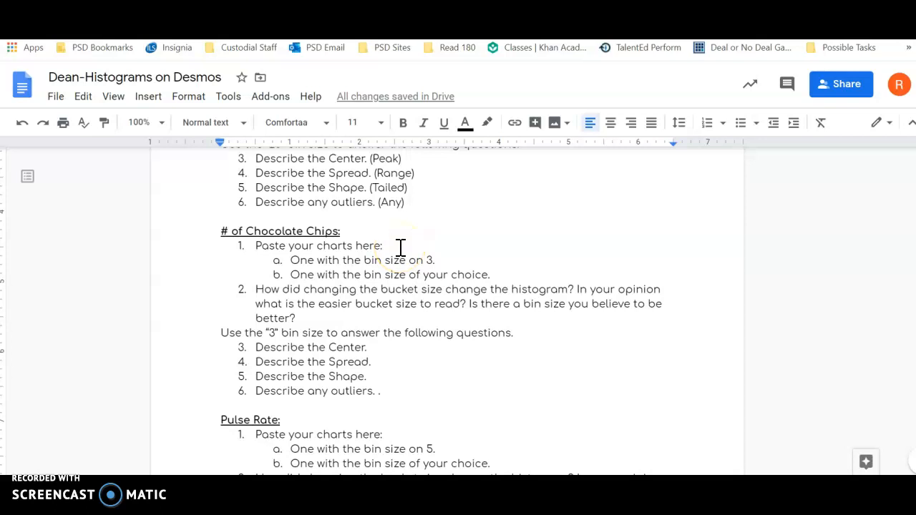
scroll(380, 258, down, 4)
scroll(364, 264, down, 4)
scroll(365, 264, up, 5)
scroll(365, 264, up, 5)
click(400, 234)
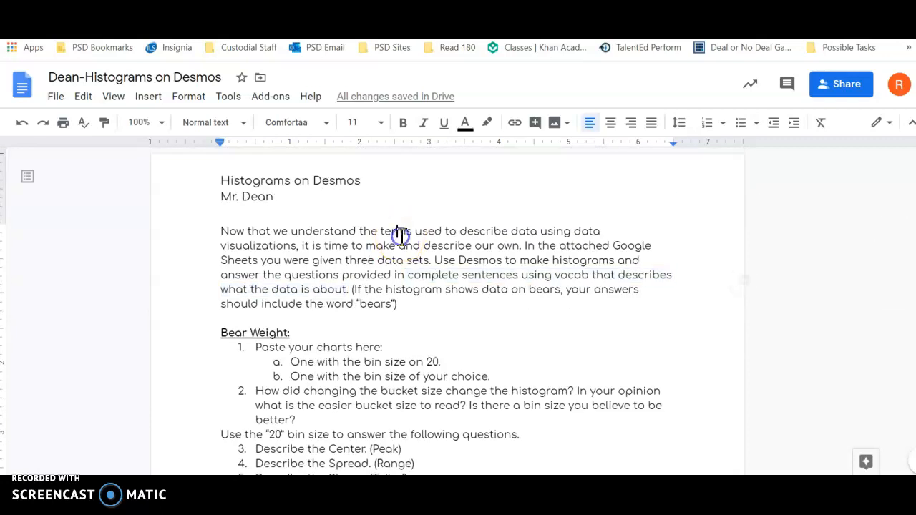